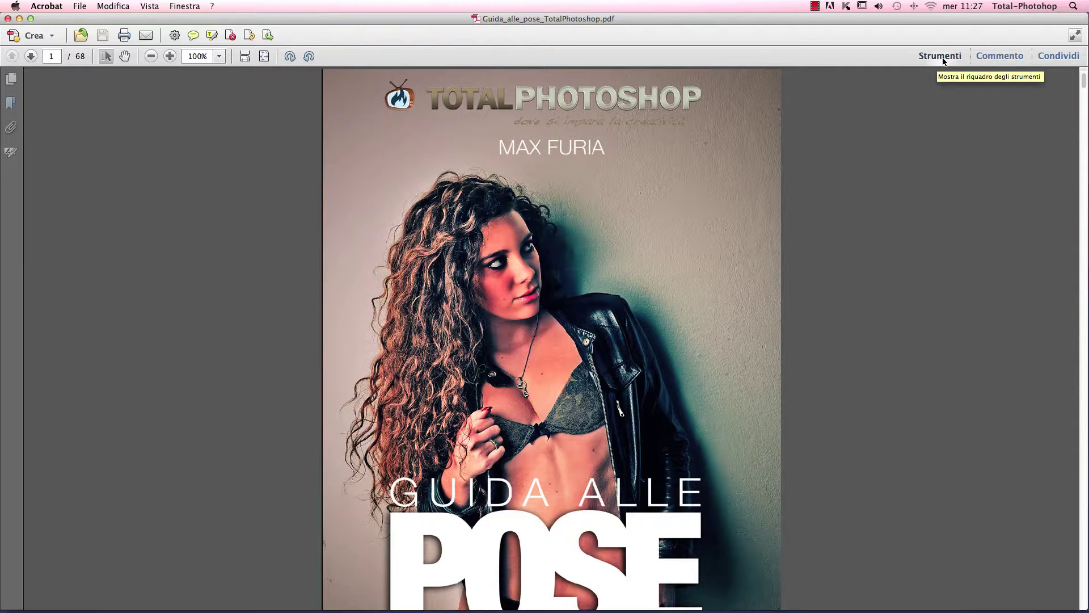
# Open the Strumenti pane, collapse Azione guidata, and expand Pagine to list Ruota, Elimina, Estrai.
pyautogui.click(942, 56)
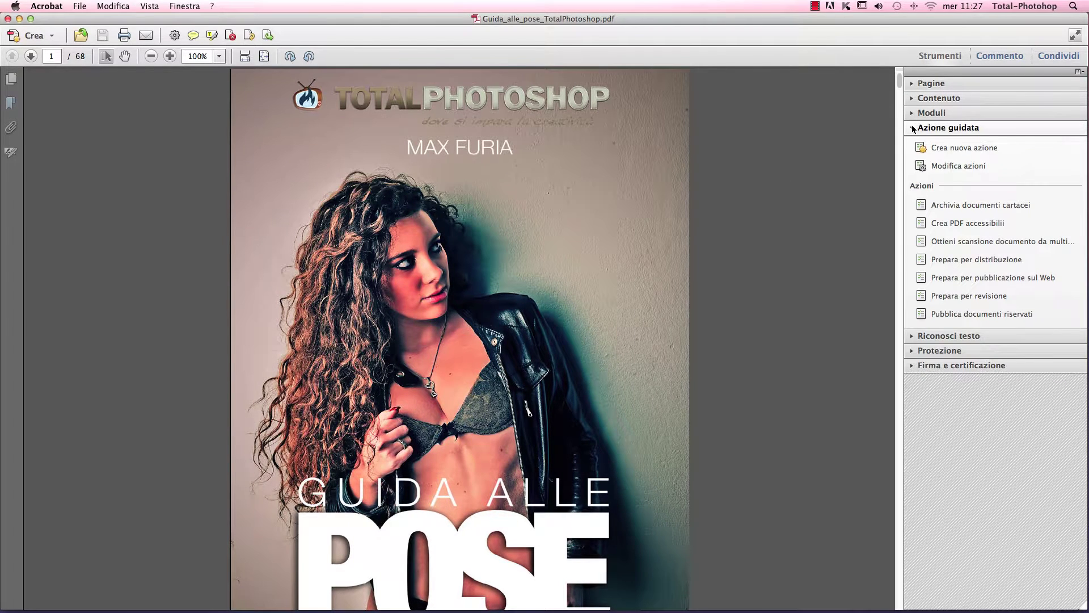
pyautogui.click(913, 128)
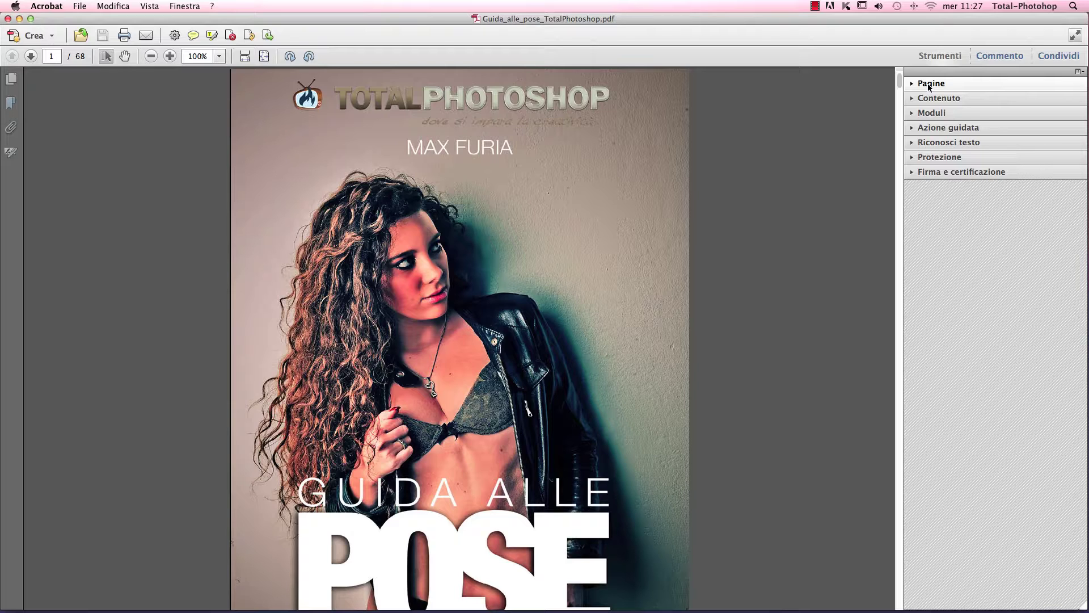
pyautogui.click(928, 85)
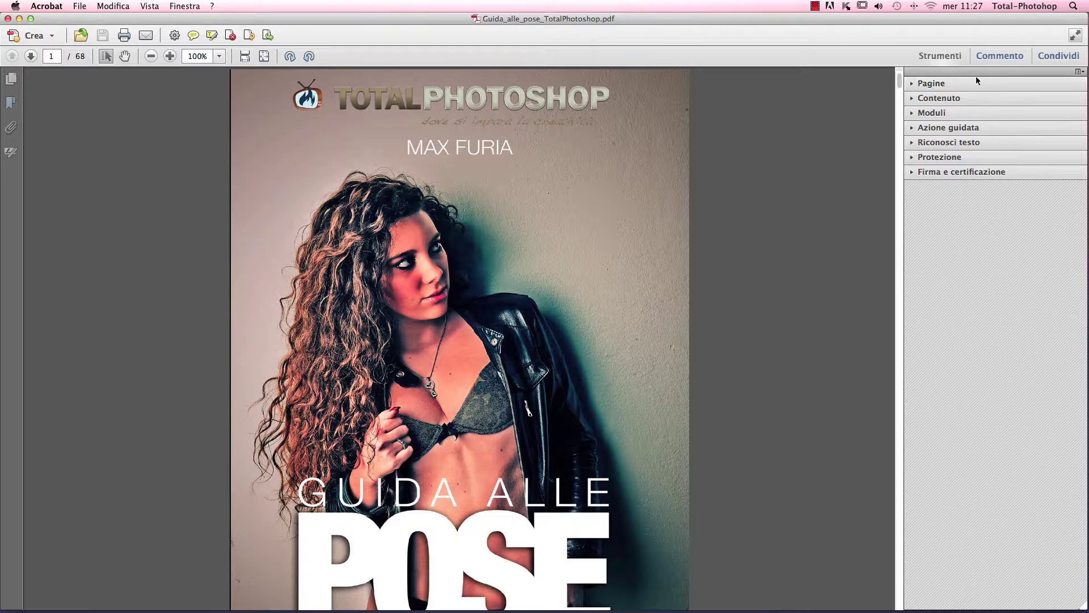
pyautogui.click(931, 85)
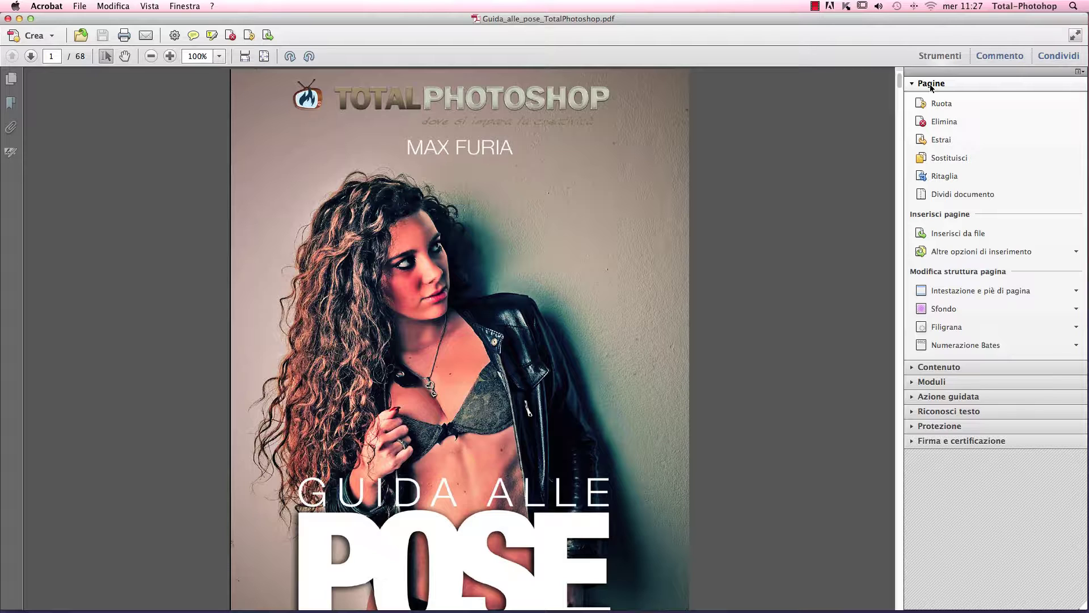
# Delete pages 60 to 68, leaving the document with 59 pages.
pyautogui.click(941, 124)
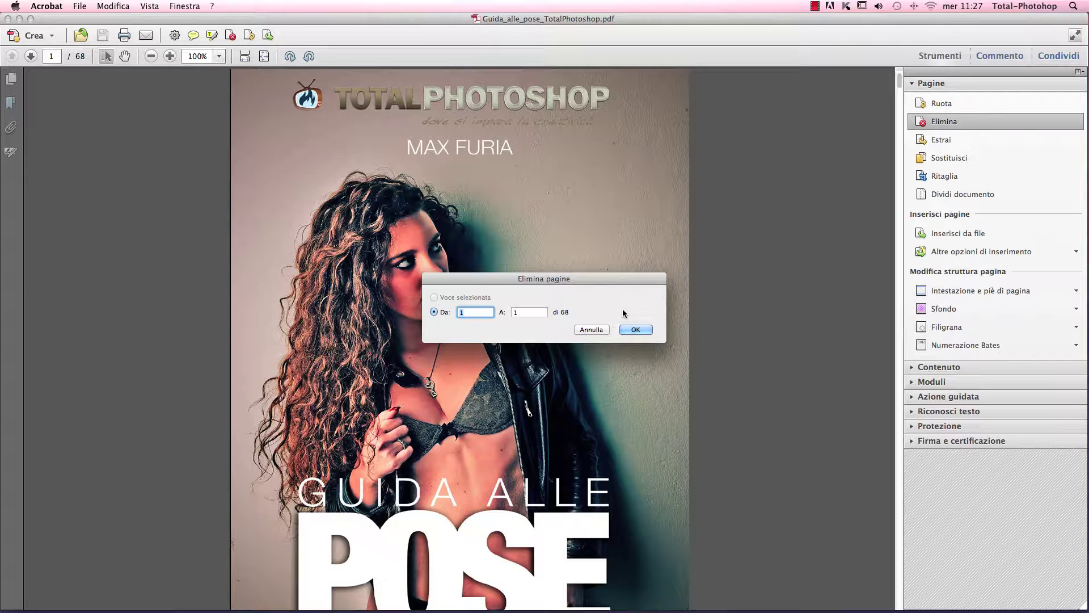
pyautogui.write('60')
pyautogui.press('Tab')
pyautogui.write('68')
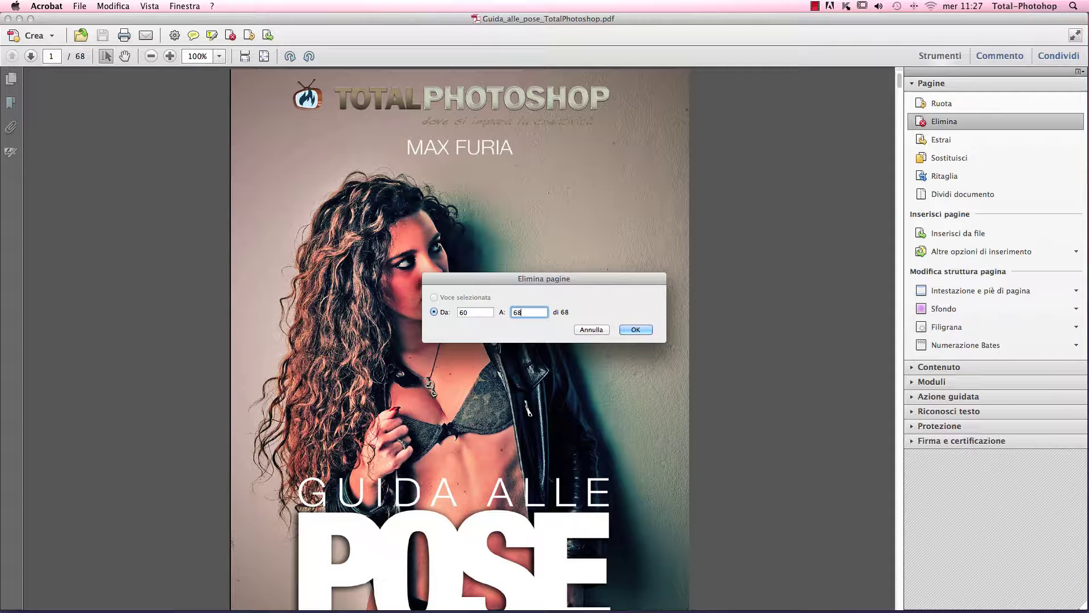
pyautogui.click(636, 329)
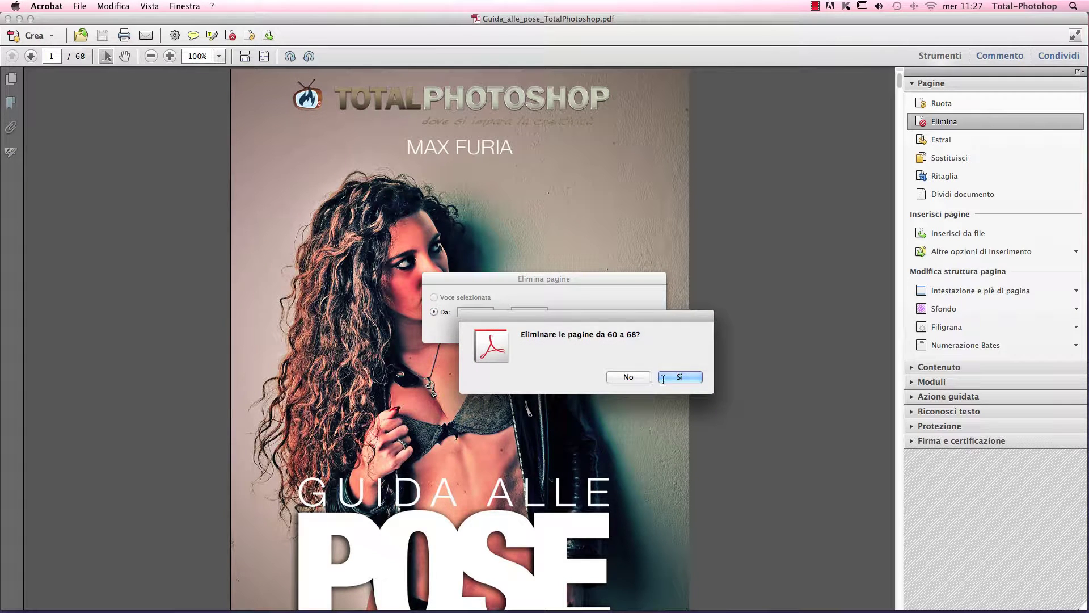
pyautogui.click(685, 377)
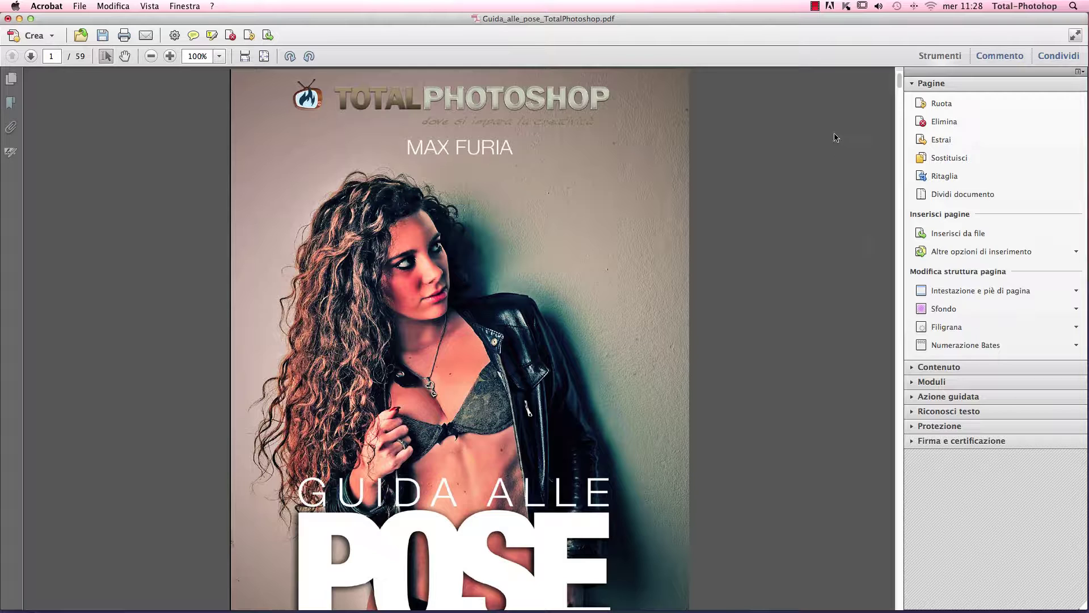
# Browse the Pagine, Moduli, Azione guidata, Riconosci testo and Protezione sections, finishing with Contenuto expanded.
pyautogui.click(914, 85)
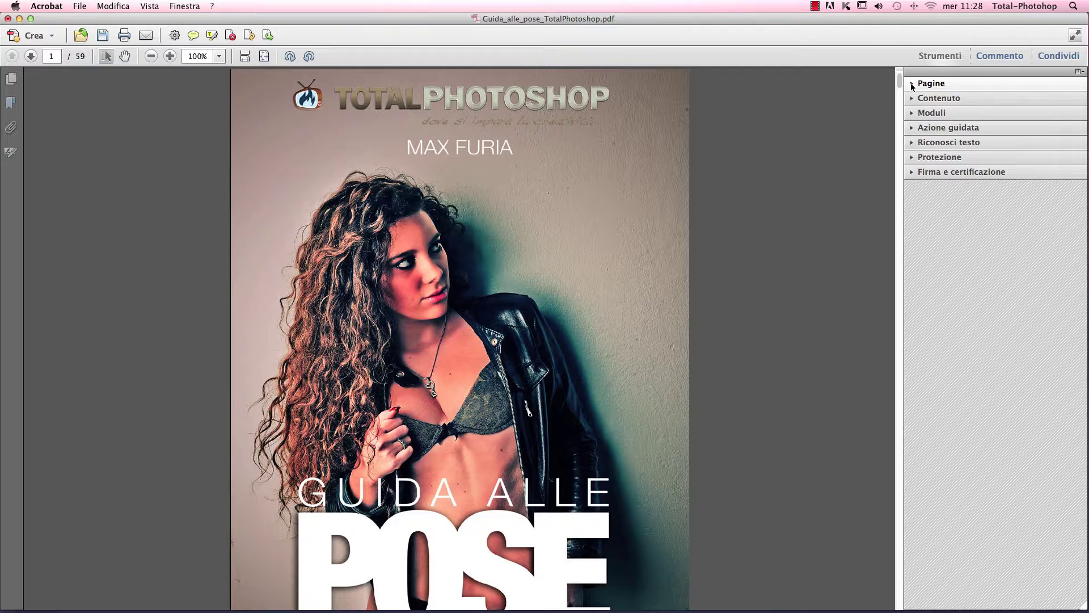
pyautogui.click(913, 84)
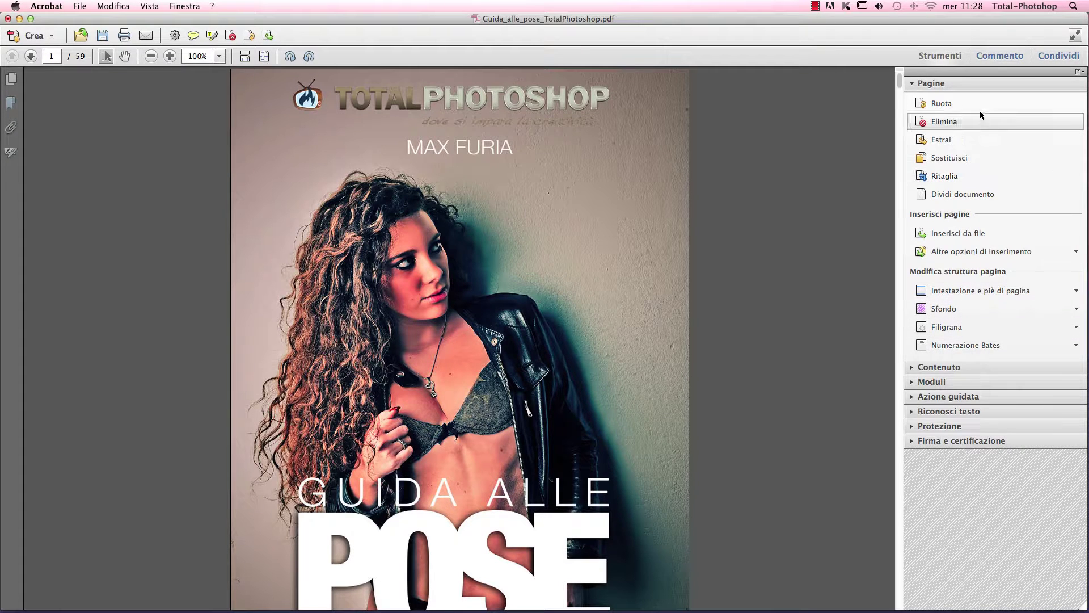
pyautogui.click(926, 368)
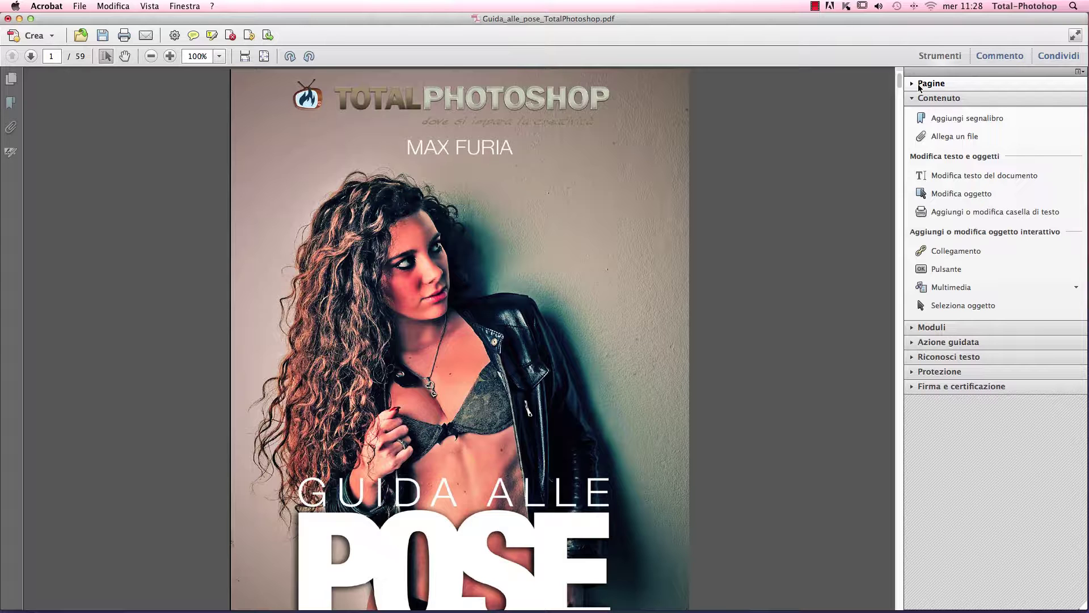
pyautogui.click(942, 327)
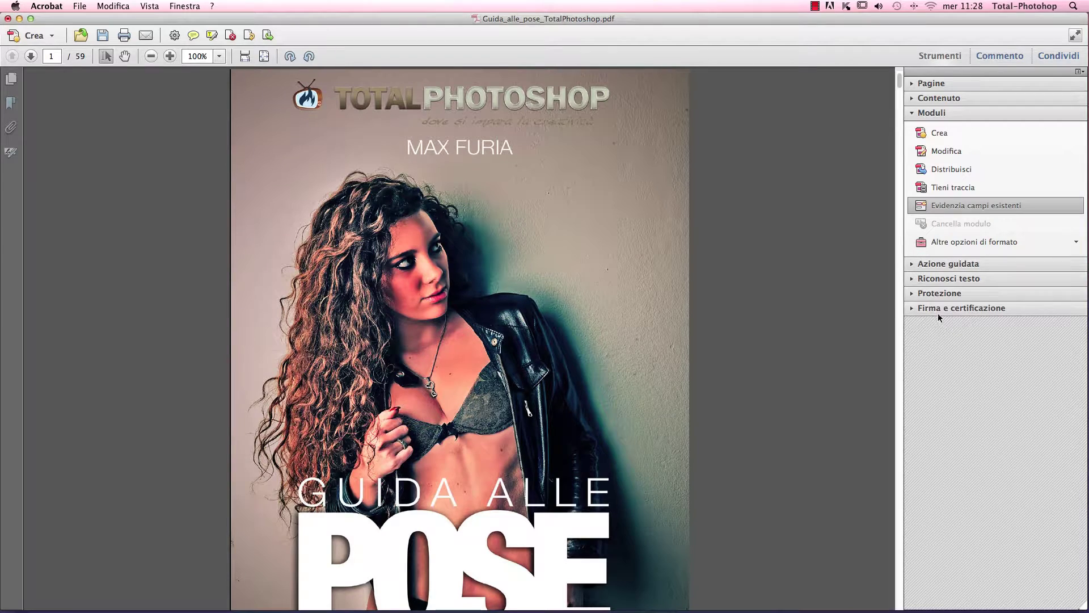
pyautogui.click(938, 264)
pyautogui.click(934, 336)
pyautogui.click(940, 264)
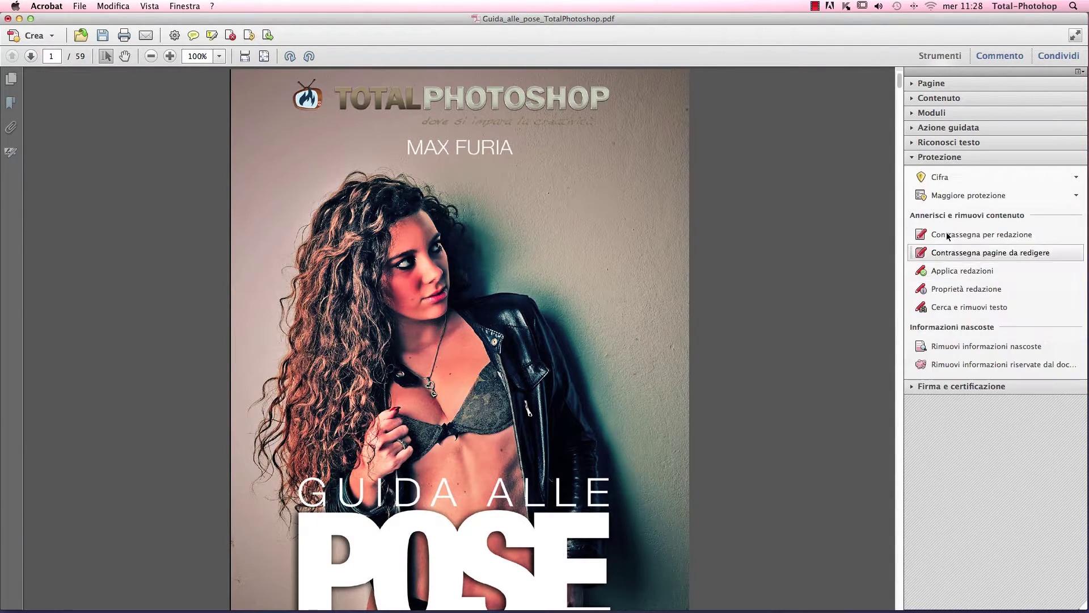
pyautogui.click(924, 87)
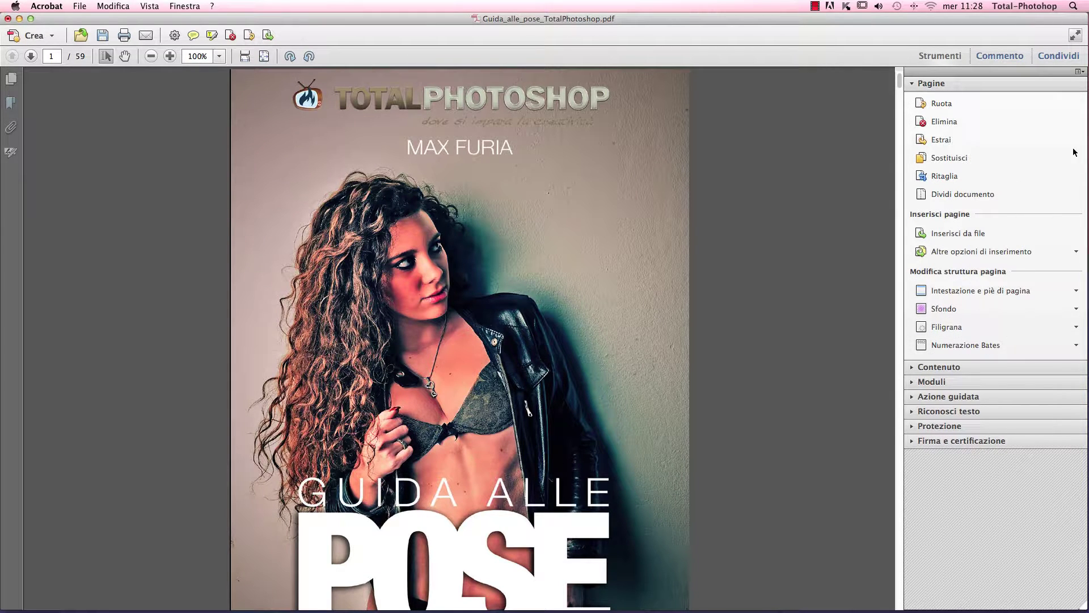
pyautogui.click(962, 368)
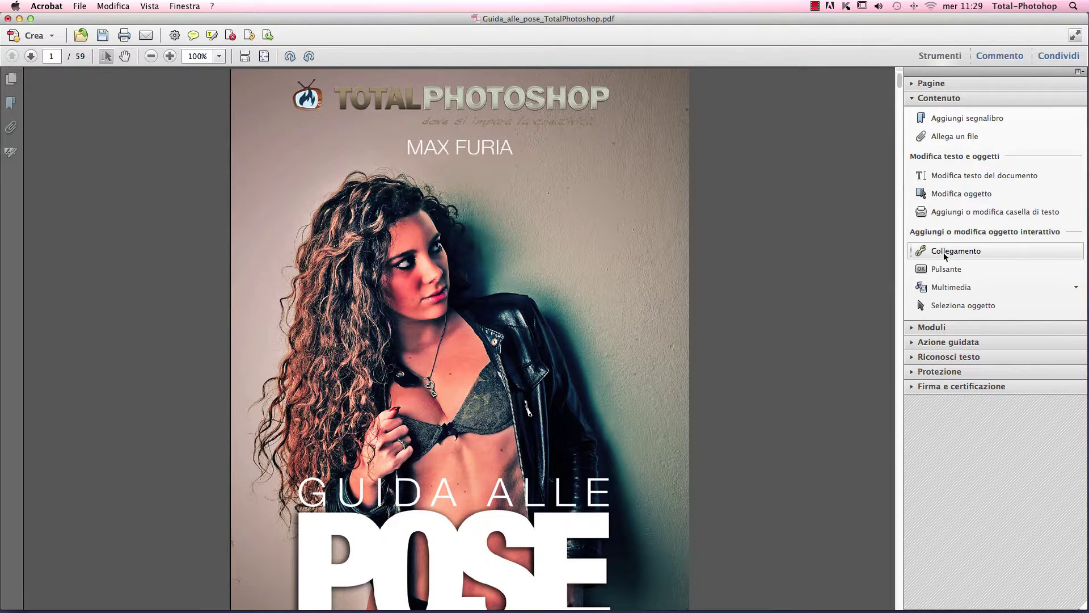
pyautogui.click(976, 250)
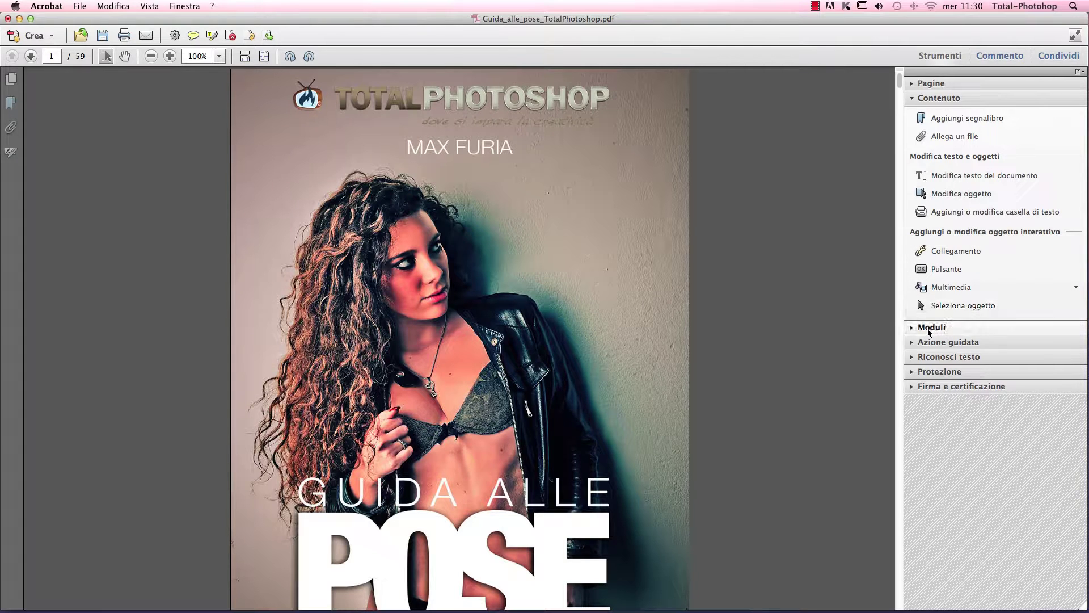
# Expand Moduli to show Crea, Modifica, Distribuisci and Tieni traccia.
pyautogui.click(930, 328)
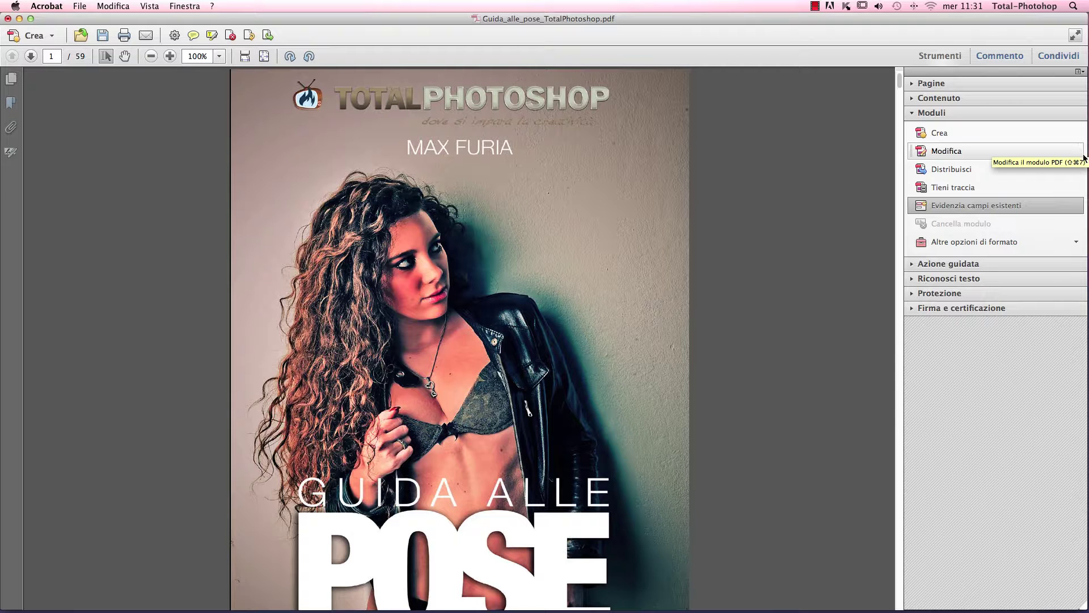
# Expand Azione guidata, then Riconosci testo to show the OCR tools In questo file and In più file.
pyautogui.click(929, 269)
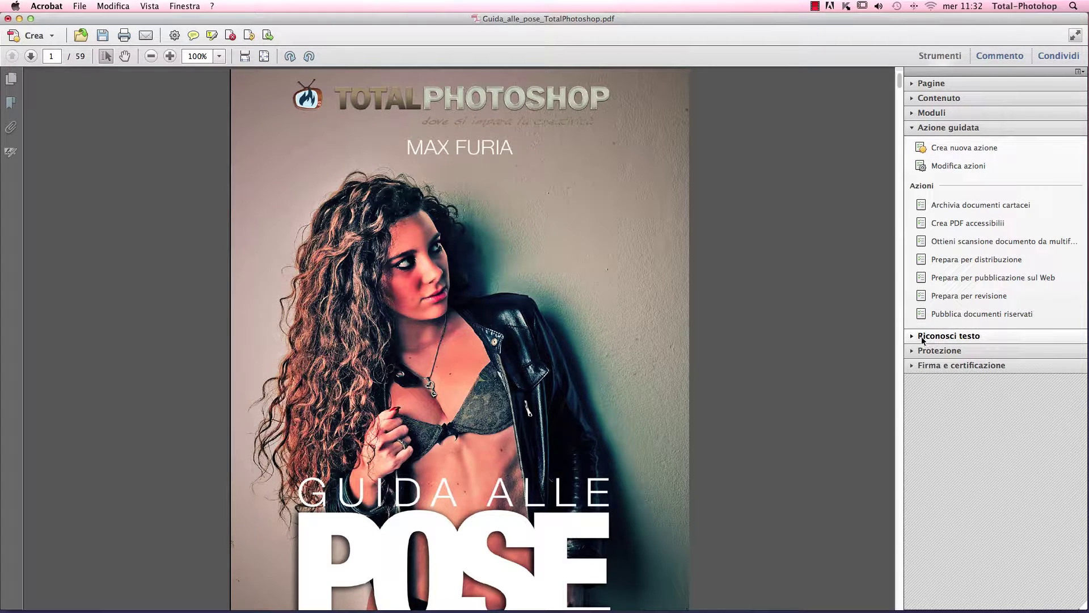
pyautogui.click(948, 336)
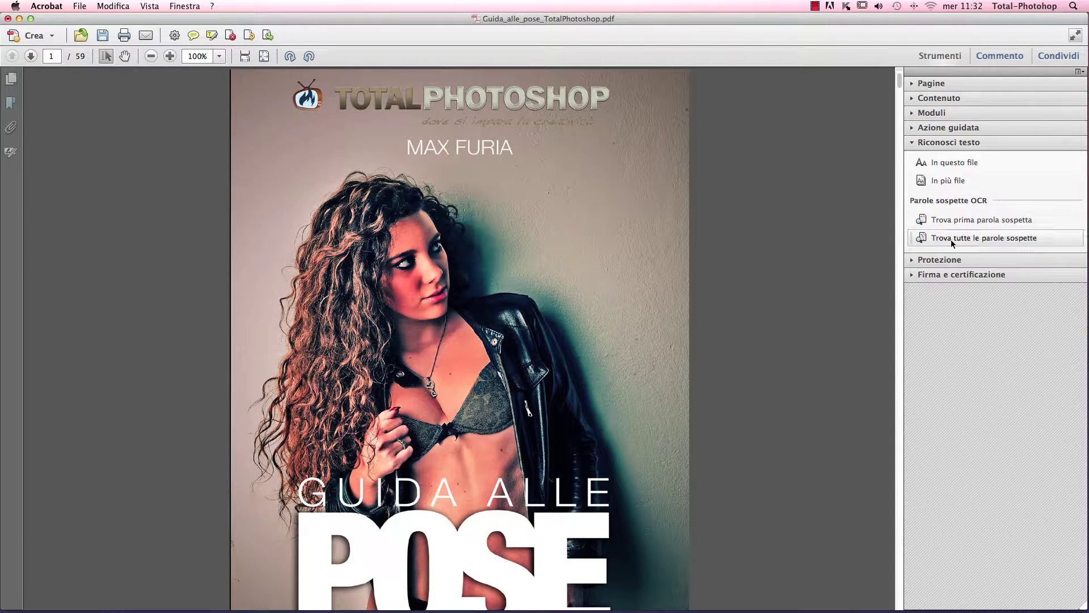
# Expand Protezione, then Firma e certificazione to list Firma documento and the Certifica options.
pyautogui.click(928, 262)
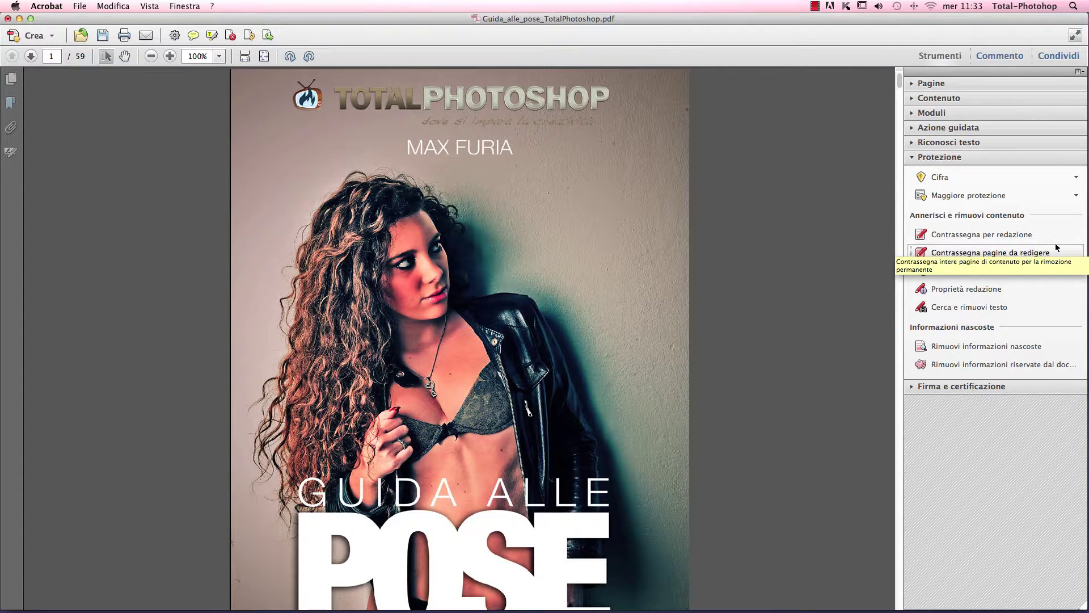
pyautogui.click(933, 387)
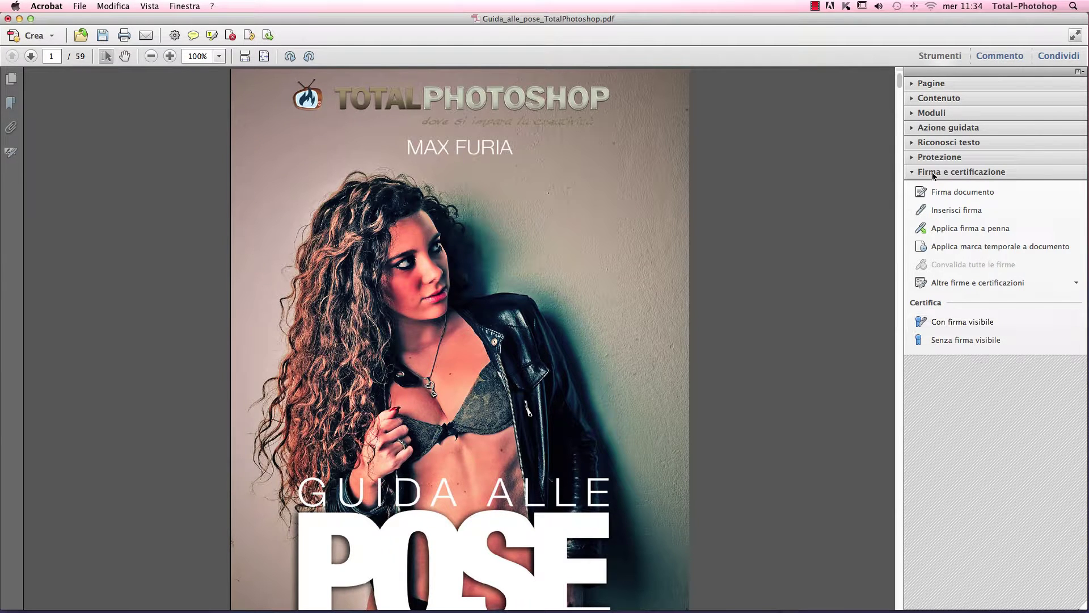
# Collapse Firma e certificazione, reopen Pagine and Contenuto, then collapse Contenuto so all groups are closed.
pyautogui.click(912, 173)
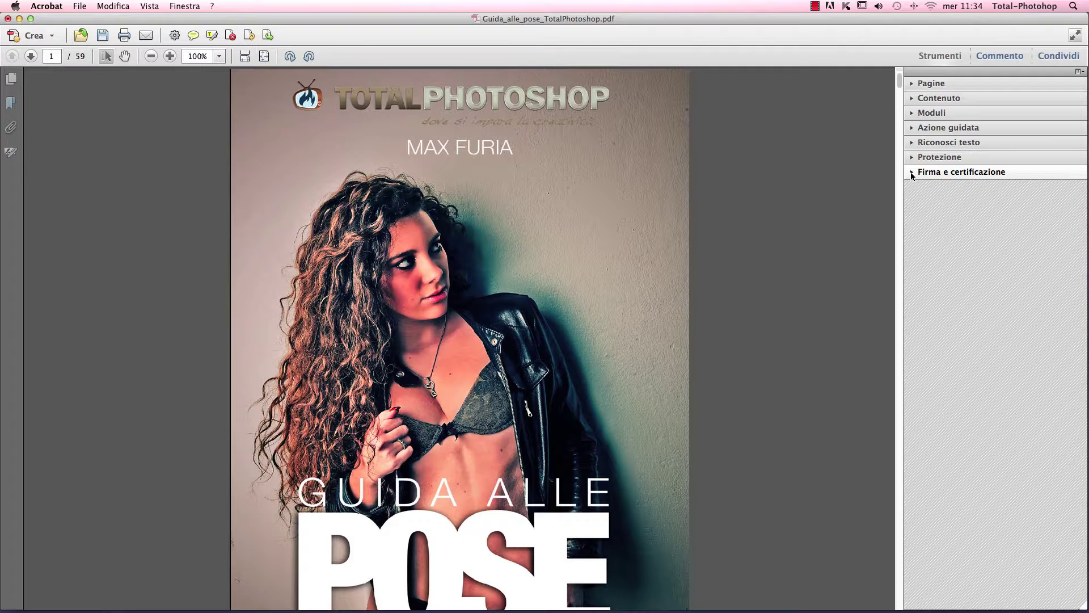
pyautogui.click(915, 86)
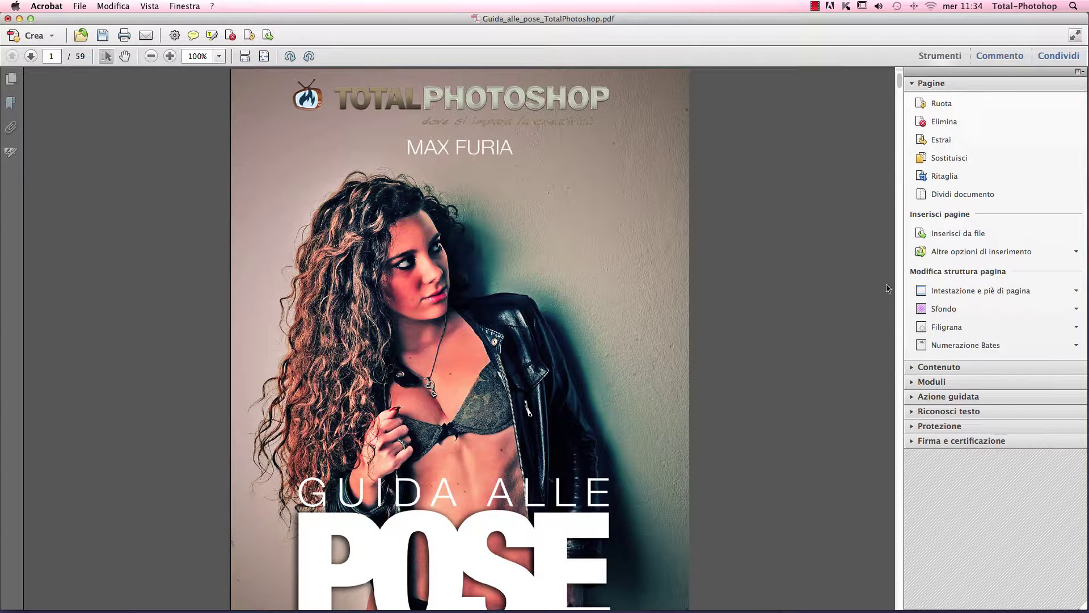
pyautogui.click(925, 367)
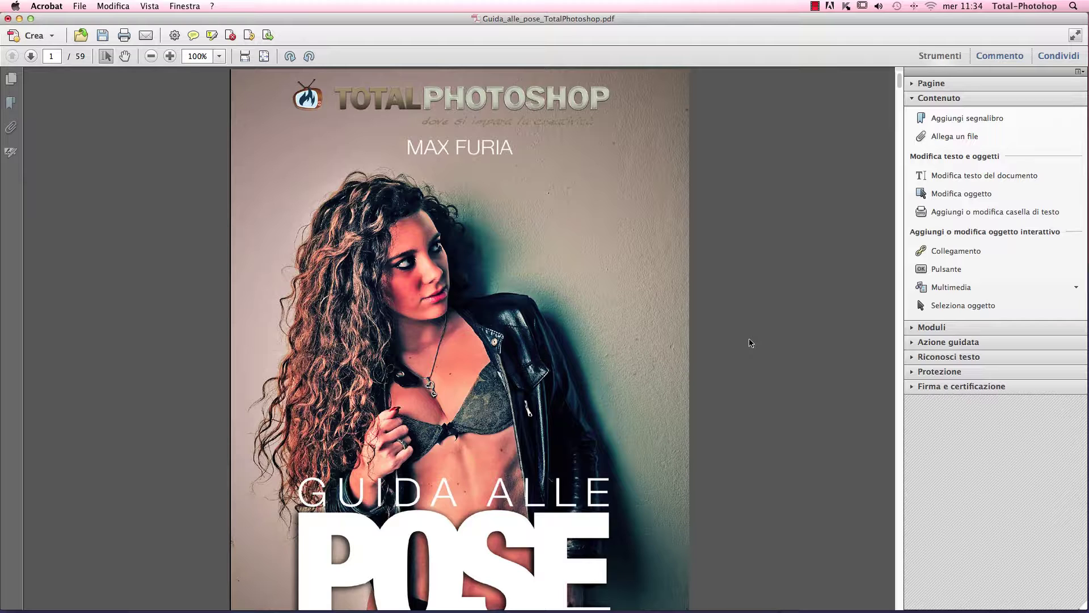
pyautogui.click(913, 99)
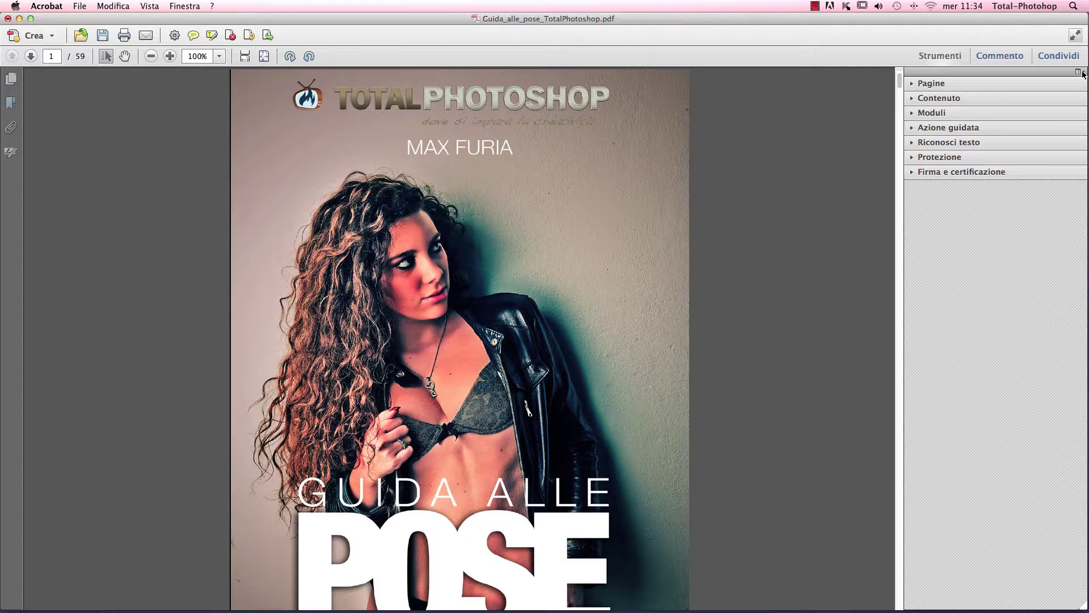
# Add the Elaborazione documento group to the Tools pane and collapse it.
pyautogui.click(1081, 74)
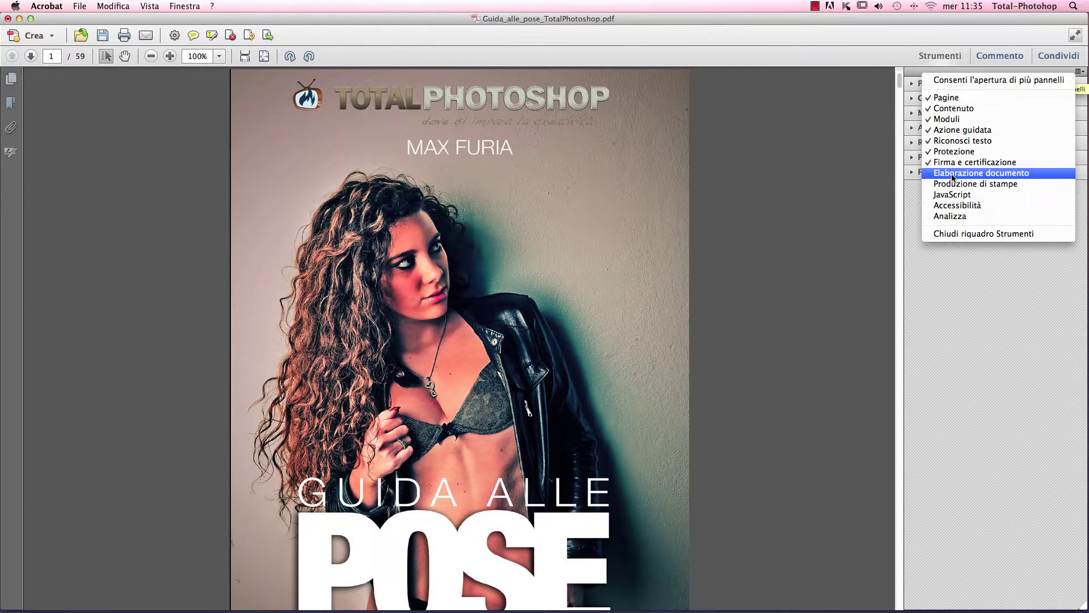
pyautogui.click(950, 174)
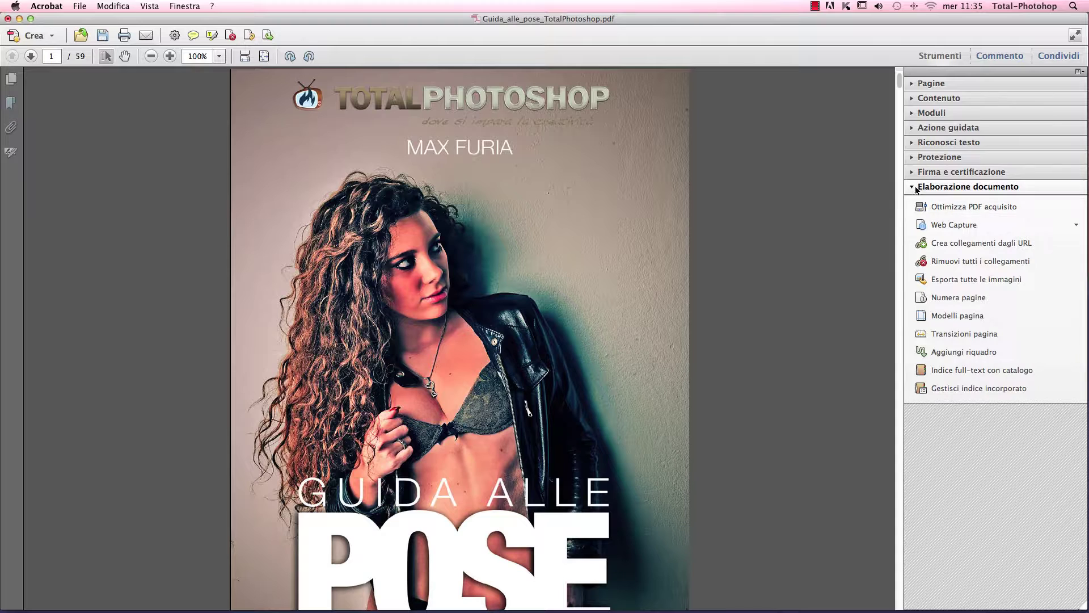
pyautogui.click(938, 188)
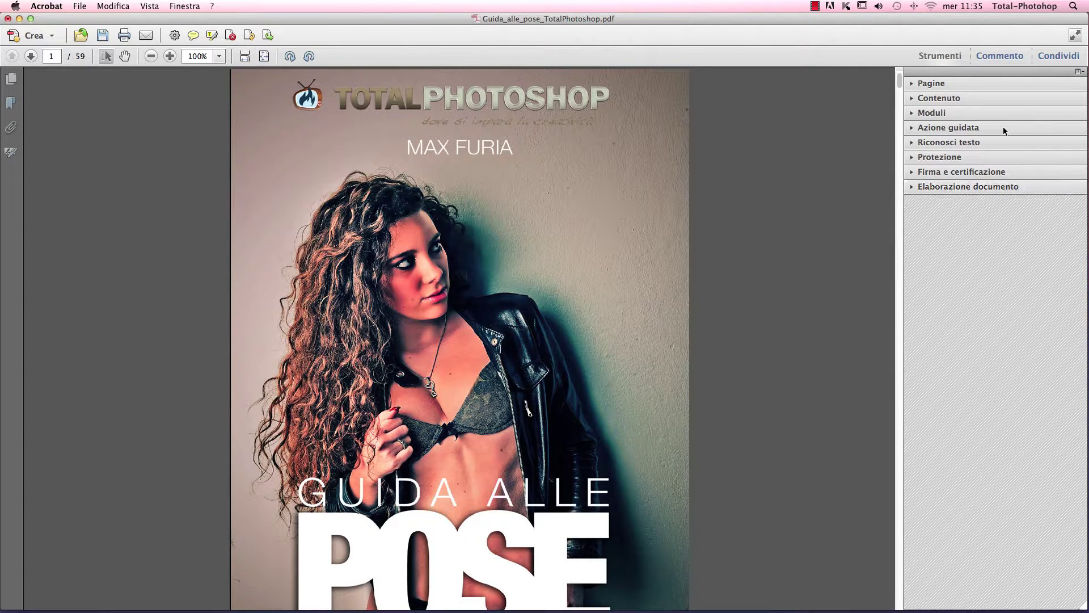
# Add the Produzione di stampe, JavaScript, Accessibilità and Analizza groups to the pane, collapsed.
pyautogui.click(1079, 72)
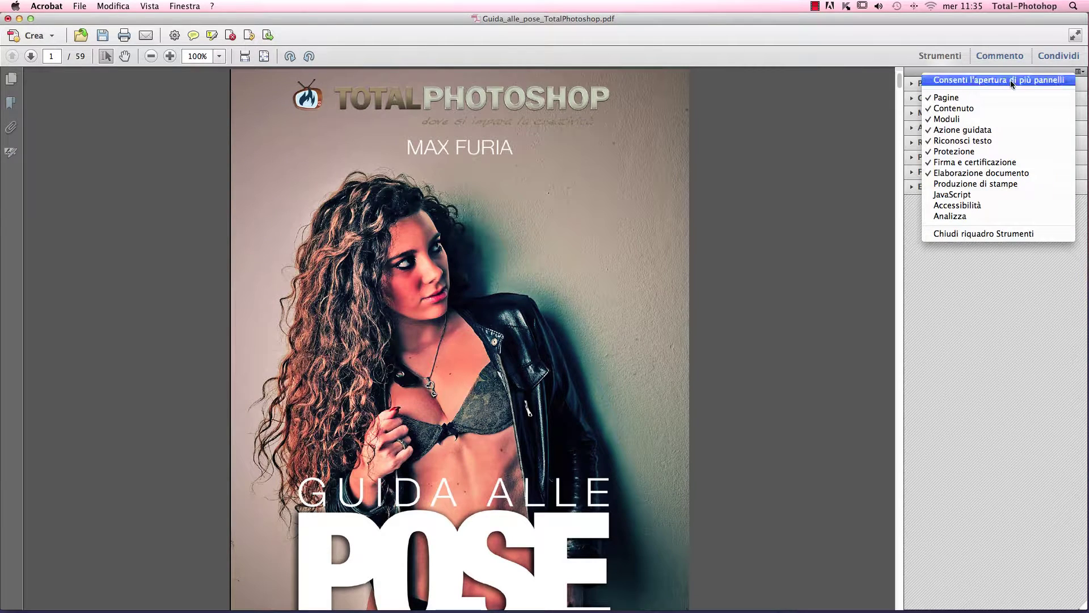
pyautogui.click(963, 184)
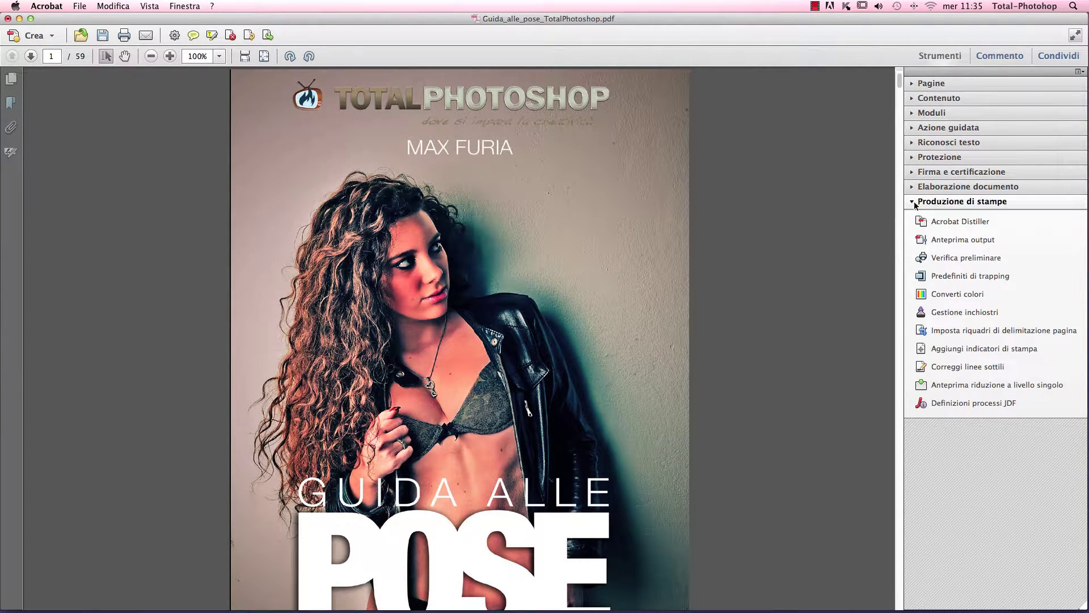
pyautogui.click(914, 202)
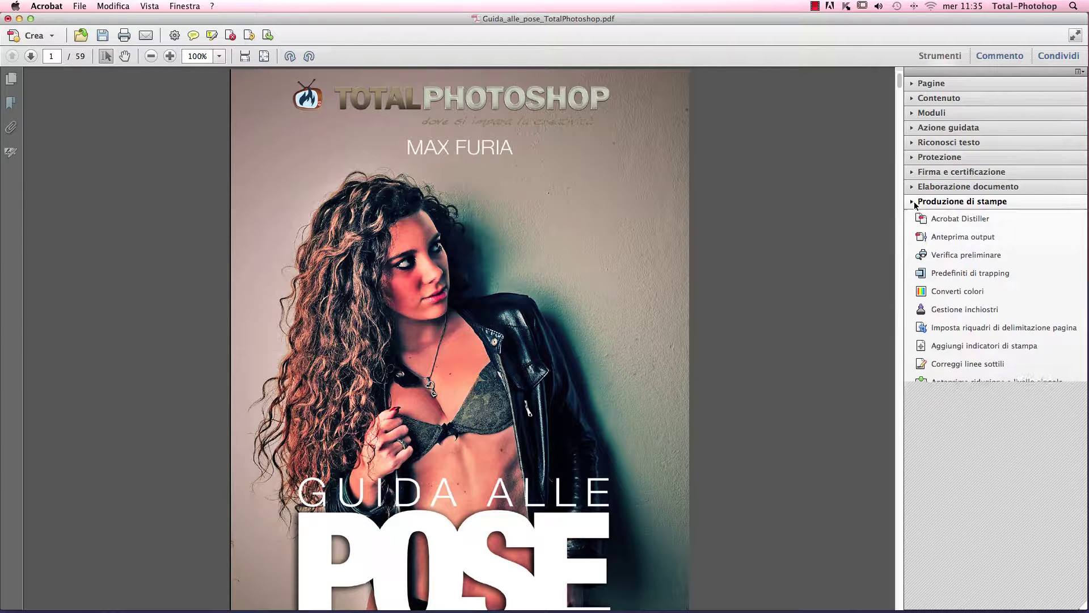
pyautogui.click(1082, 72)
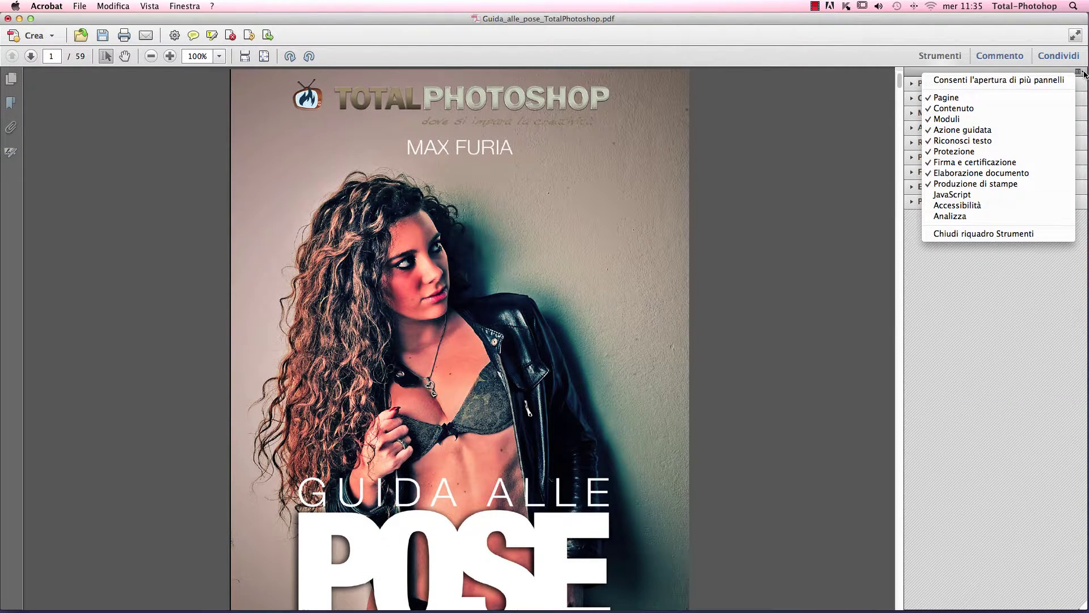
pyautogui.click(981, 196)
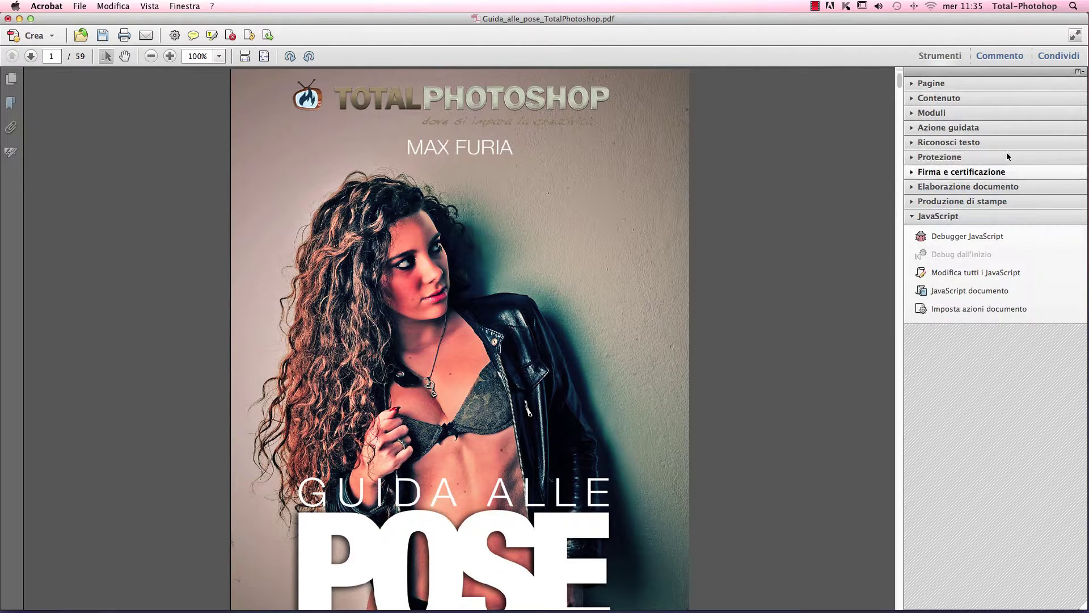
pyautogui.click(1082, 73)
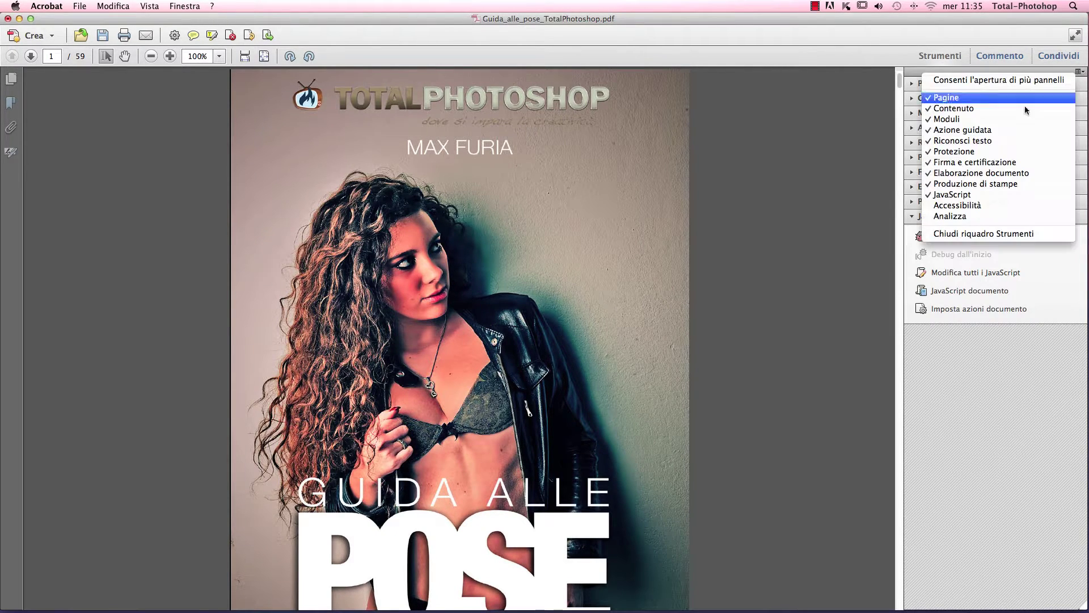
pyautogui.click(953, 207)
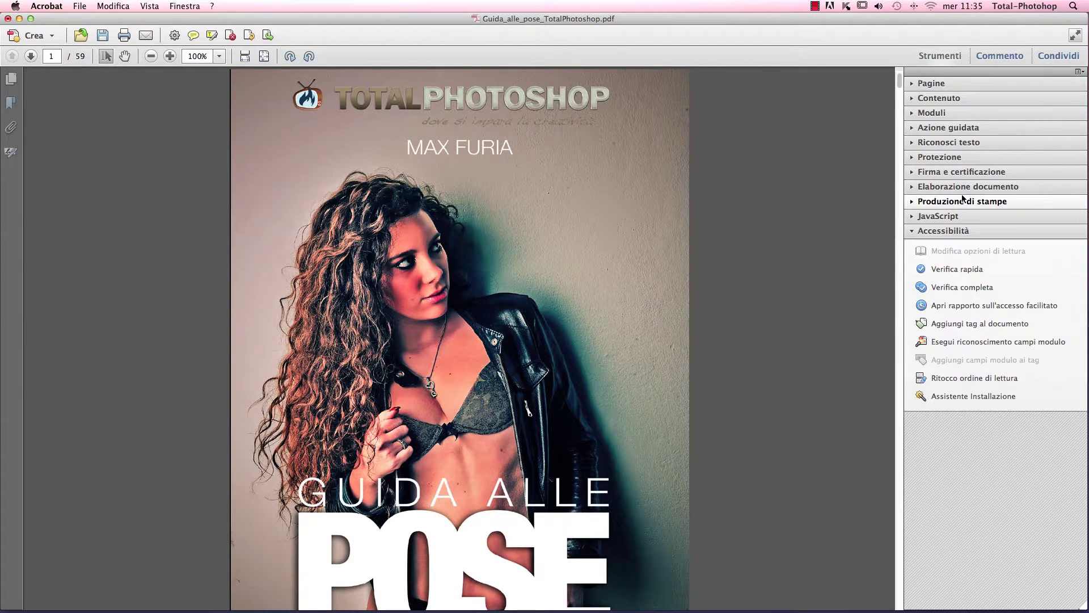
pyautogui.click(1081, 72)
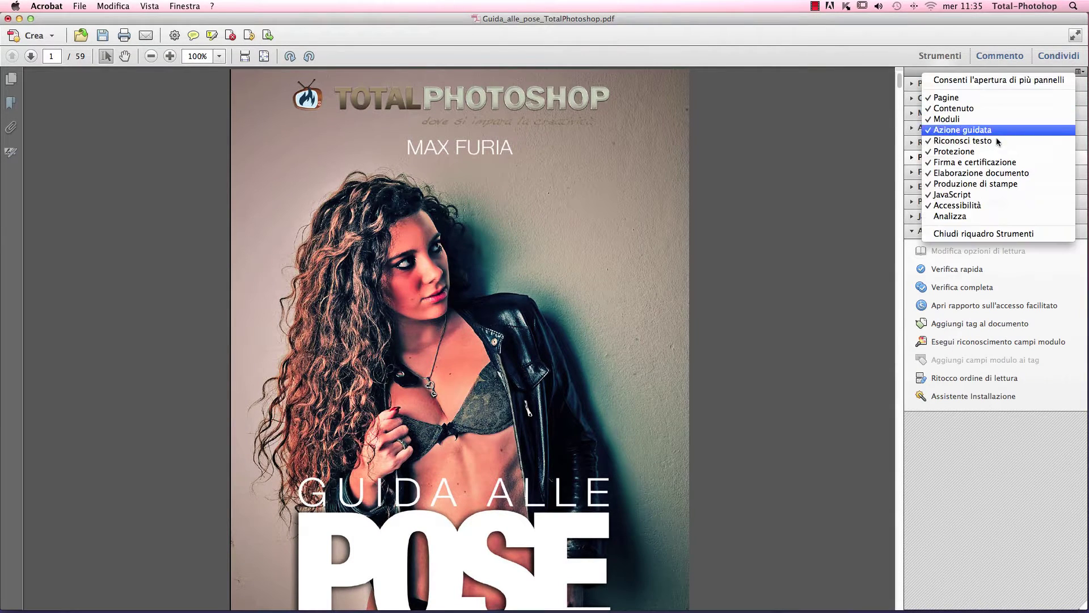
pyautogui.click(961, 217)
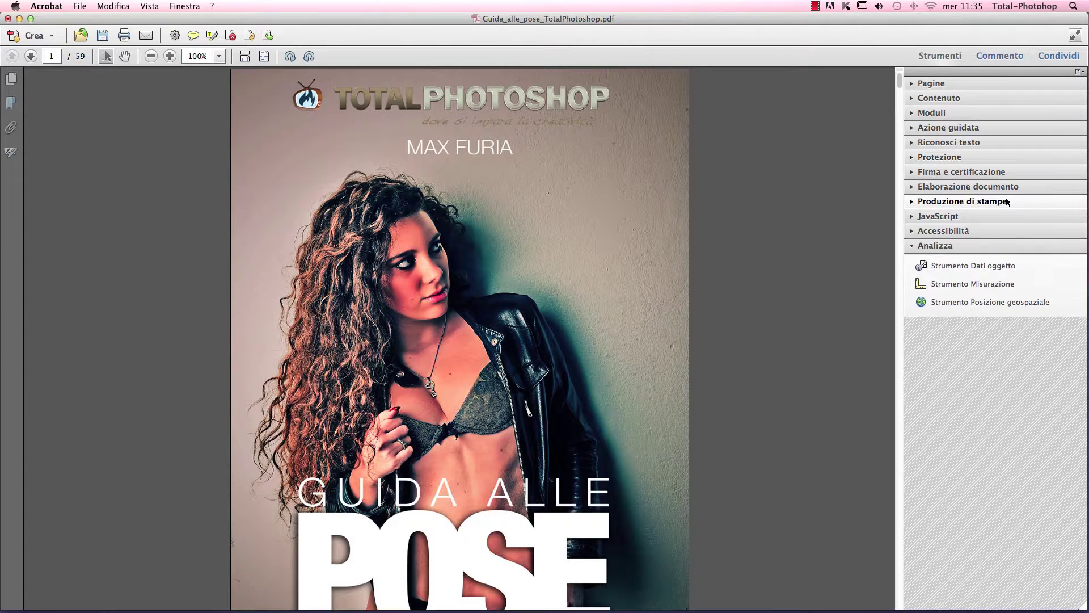
pyautogui.click(924, 246)
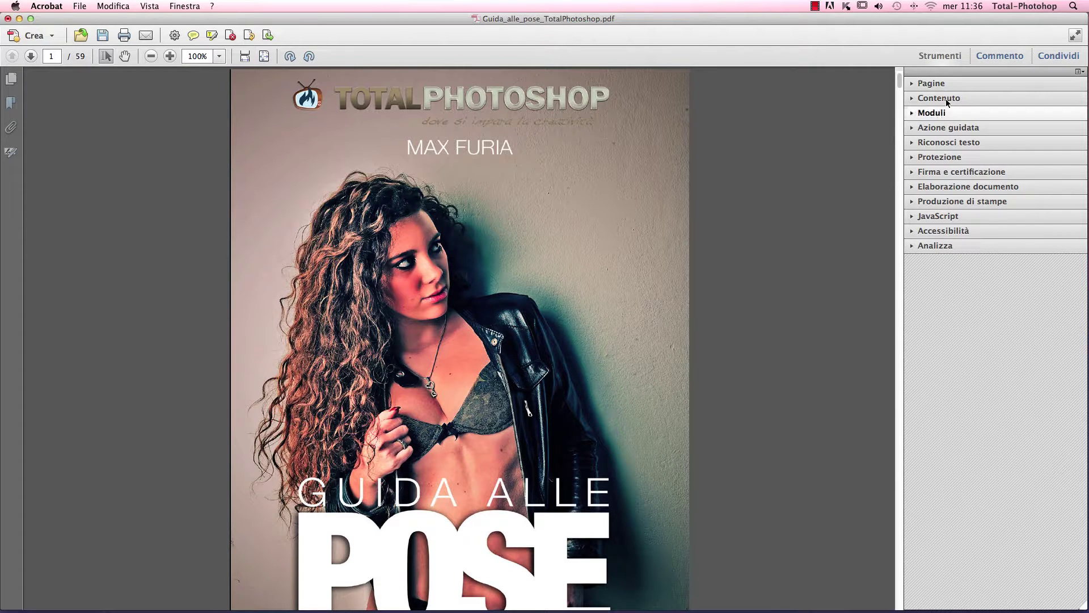
pyautogui.click(953, 84)
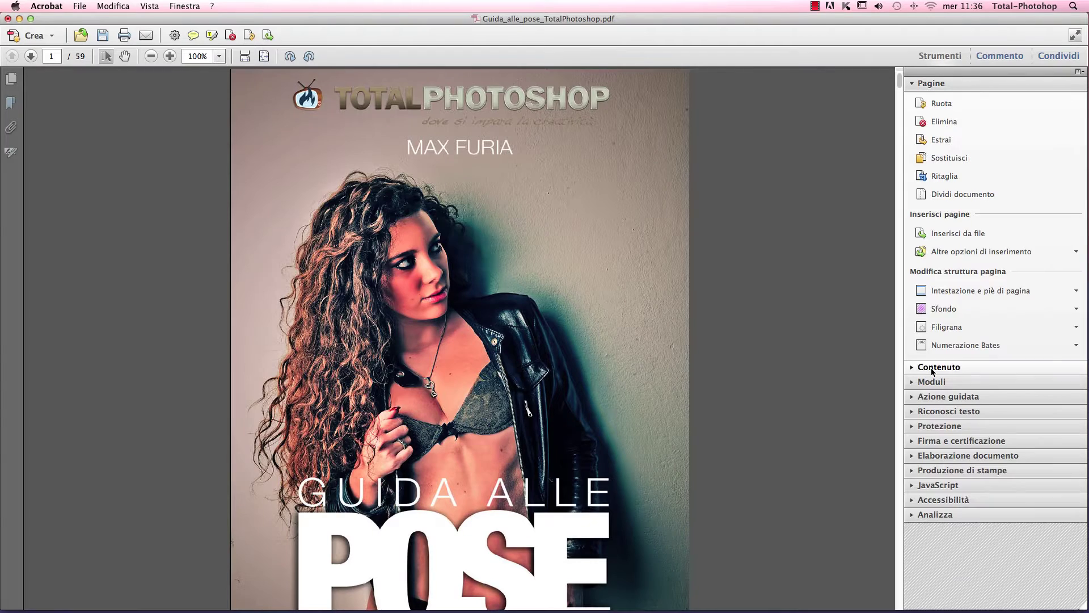
pyautogui.click(932, 367)
pyautogui.click(947, 332)
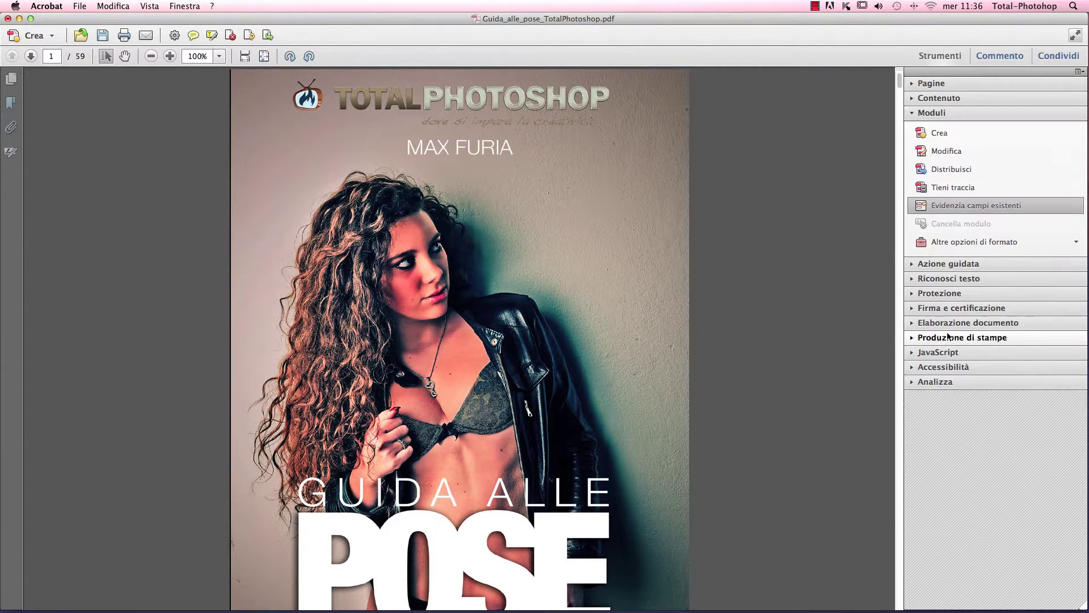
pyautogui.click(915, 113)
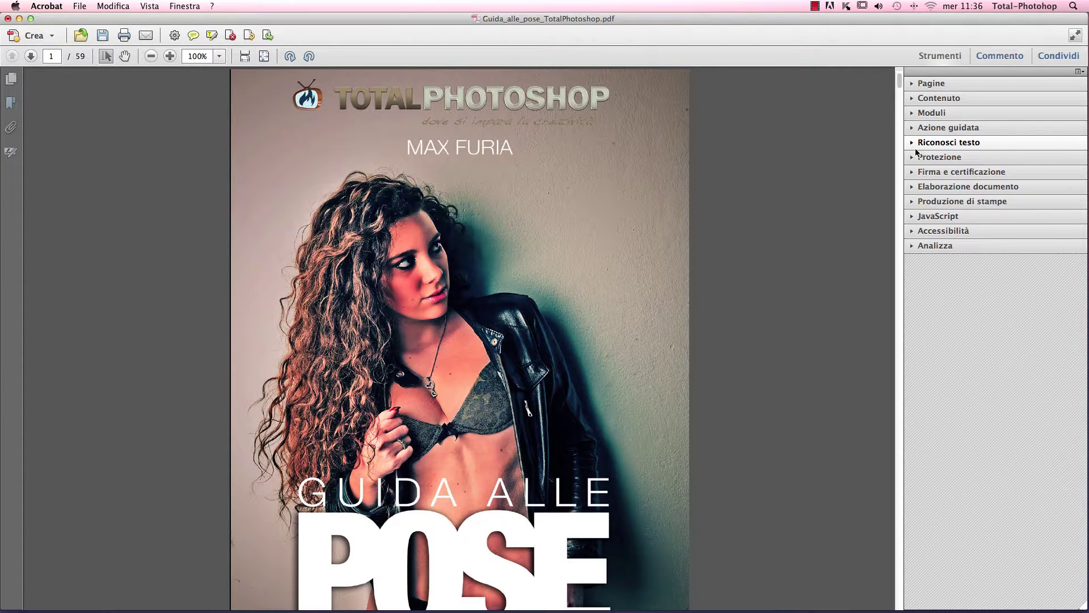
# Enable Consenti apertura di più pannelli and expand Pagine and Azione guidata together.
pyautogui.click(1083, 72)
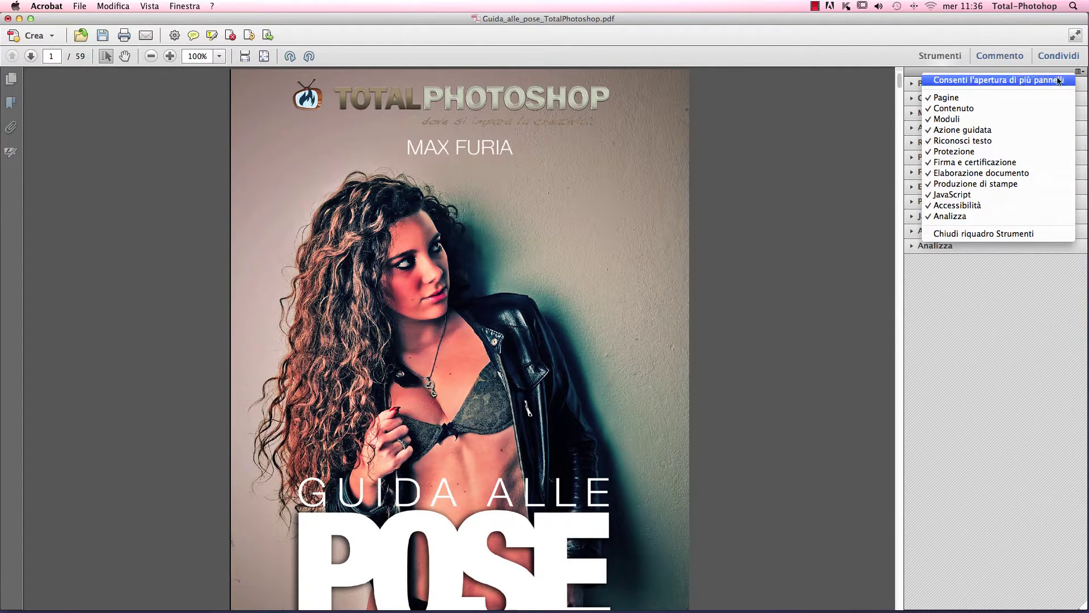
pyautogui.click(1031, 80)
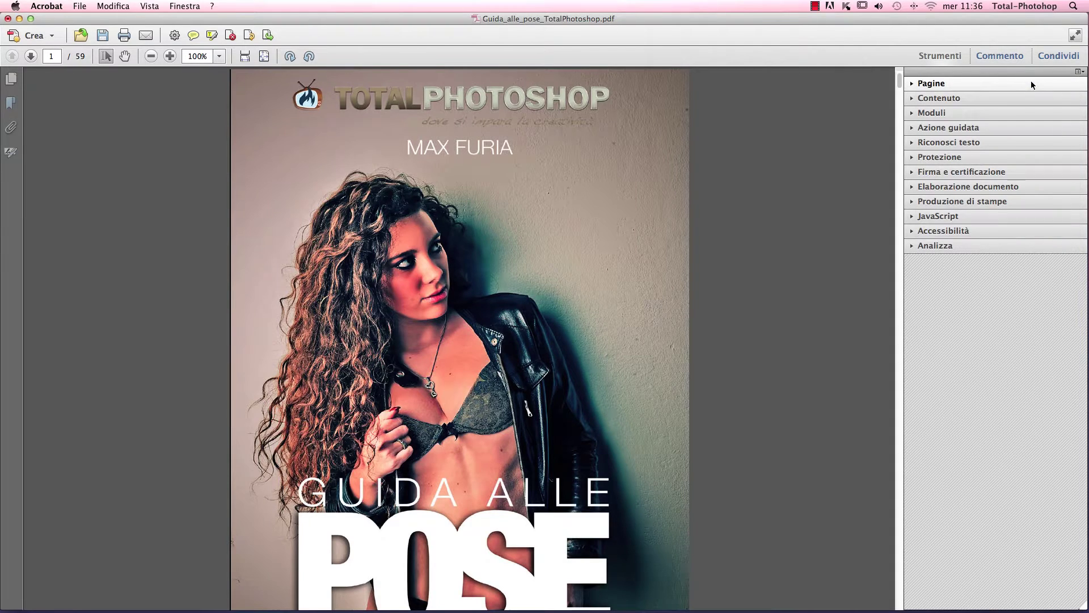
pyautogui.click(925, 83)
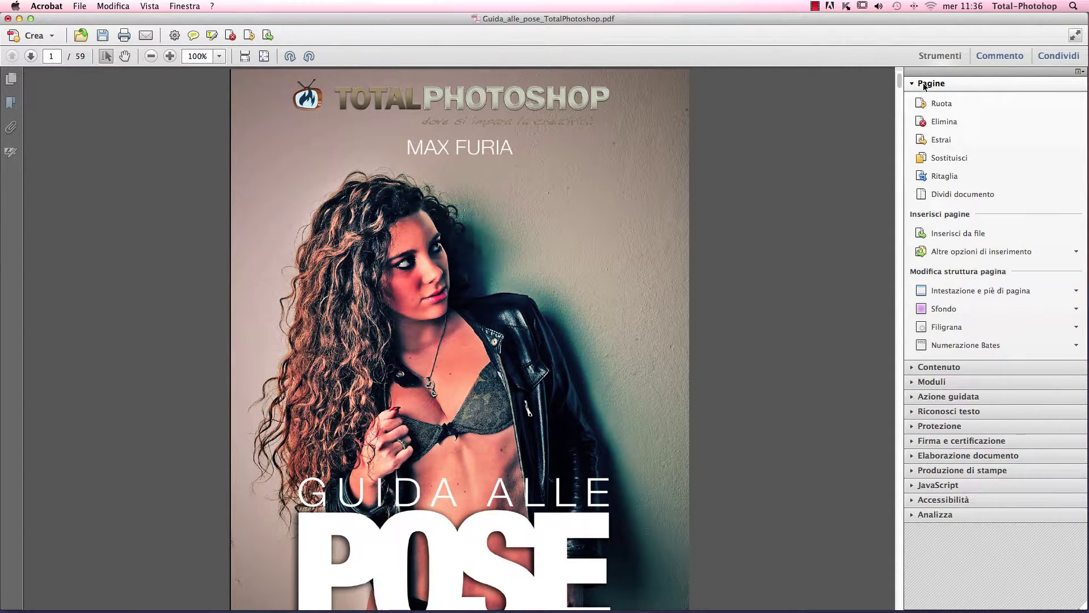
pyautogui.click(946, 397)
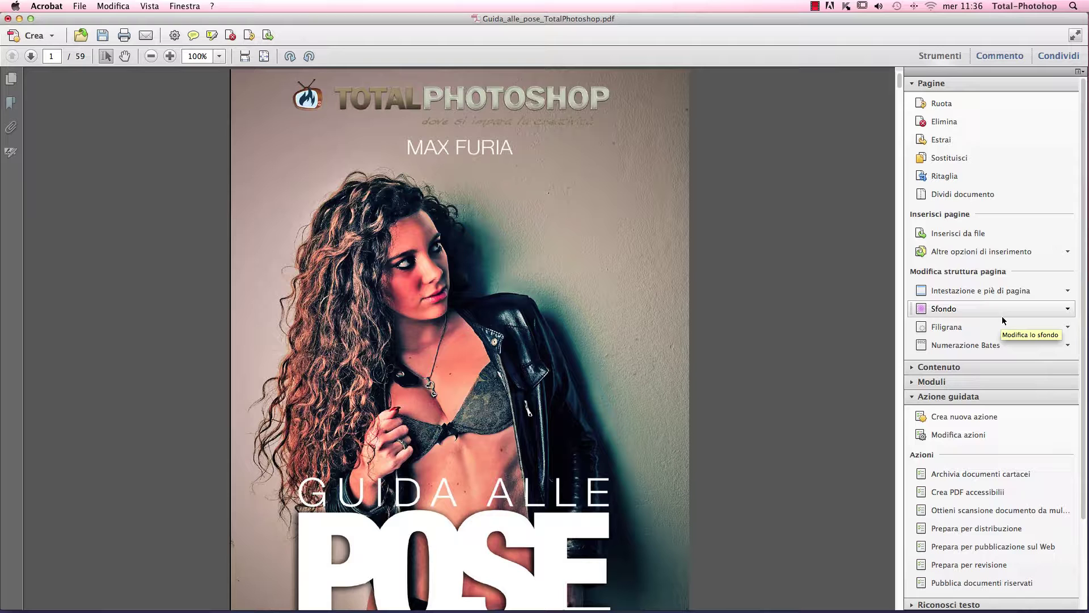
# Collapse Azione guidata and Pagine back to their headers and reopen the pane options.
pyautogui.scroll(-3, 1020, 418)
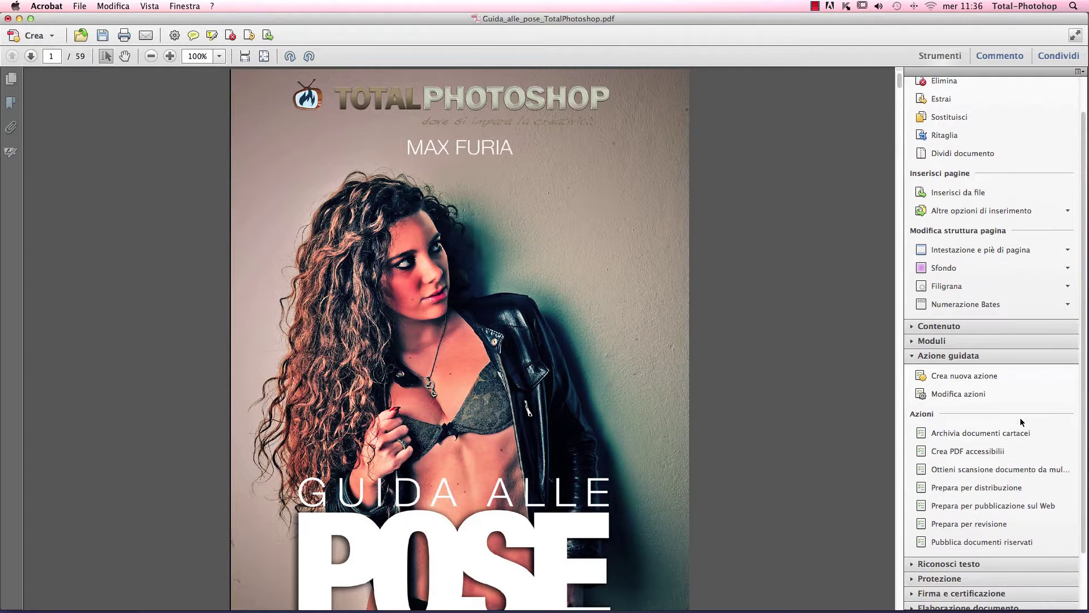
pyautogui.scroll(1, 1021, 420)
pyautogui.scroll(2, 1021, 420)
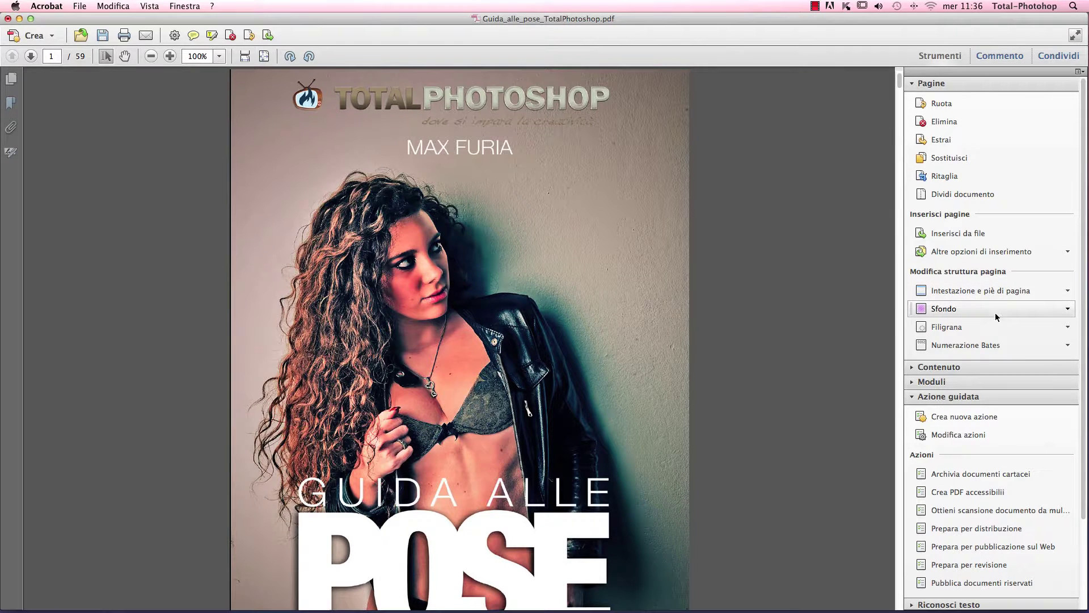
pyautogui.scroll(-2, 965, 363)
pyautogui.scroll(-1, 924, 382)
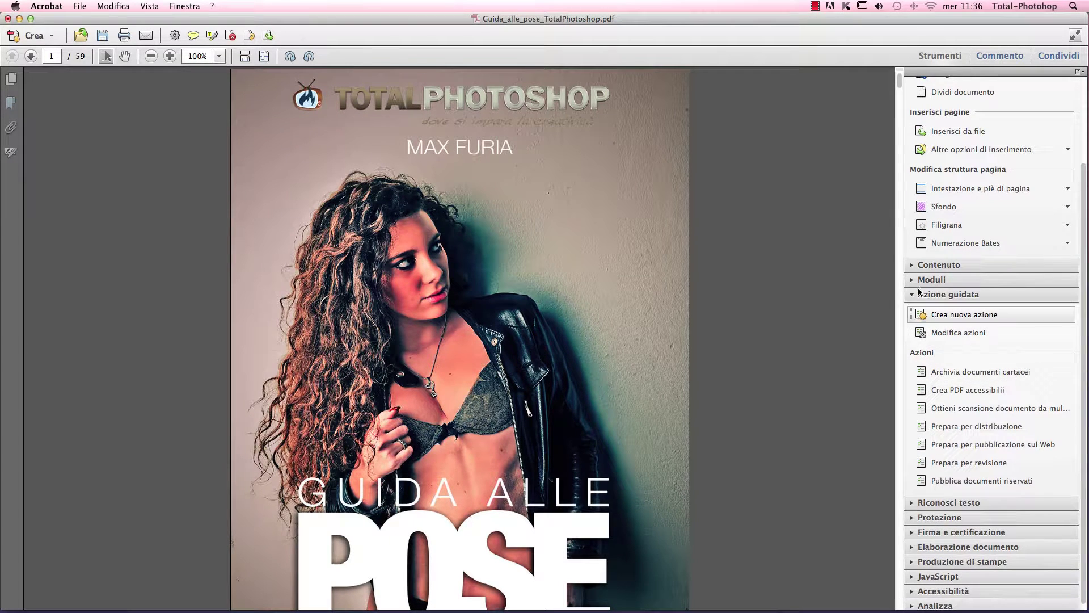
pyautogui.click(910, 296)
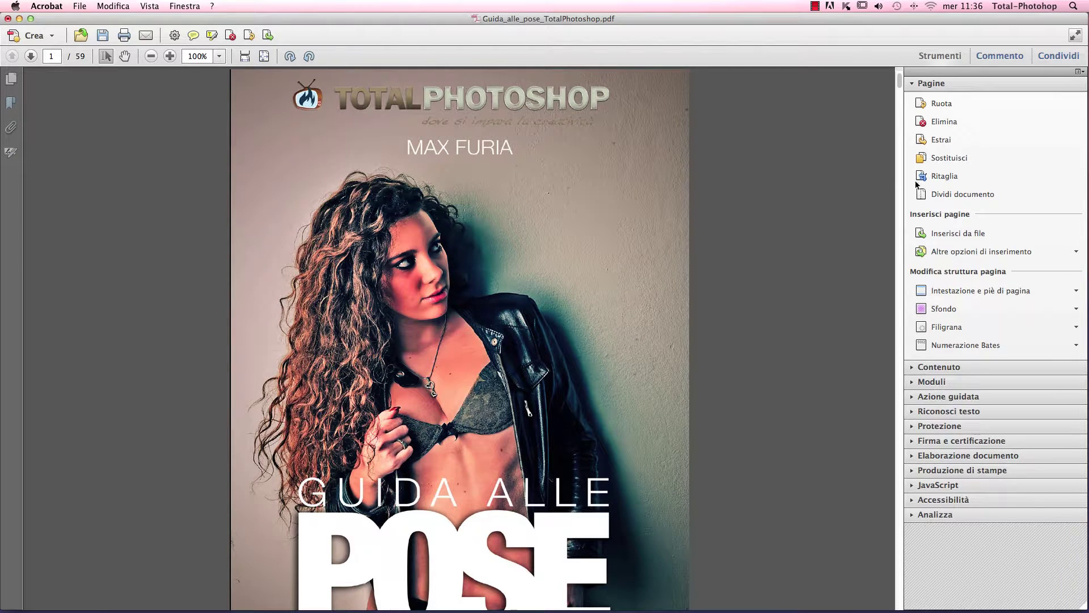
pyautogui.click(914, 84)
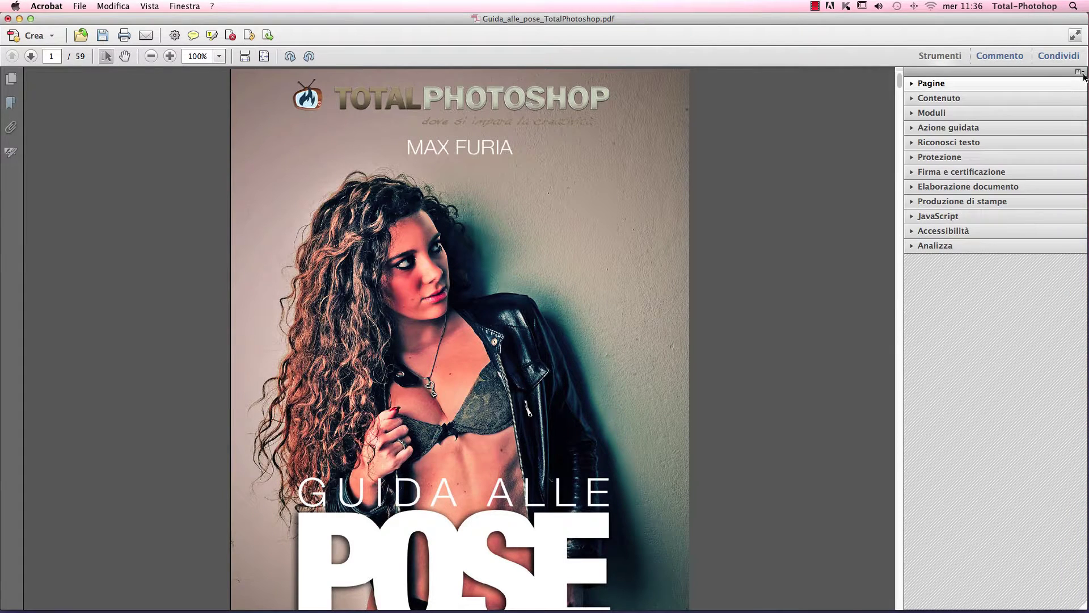
pyautogui.click(1084, 73)
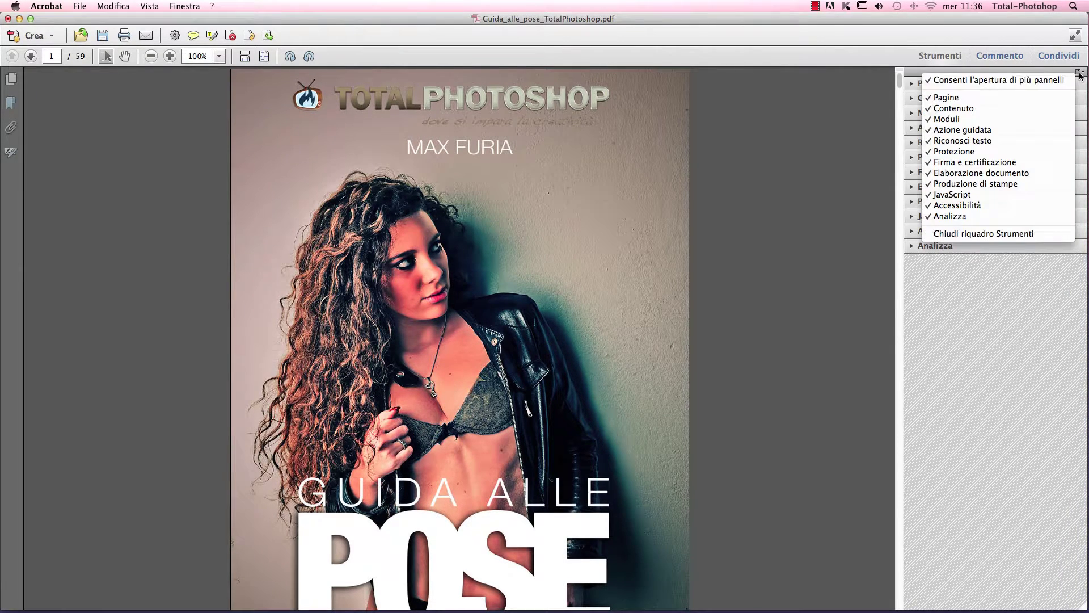
# Allow only one tool section open at a time, and hide Elaborazione documento, Produzione di stampe and JavaScript.
pyautogui.click(971, 80)
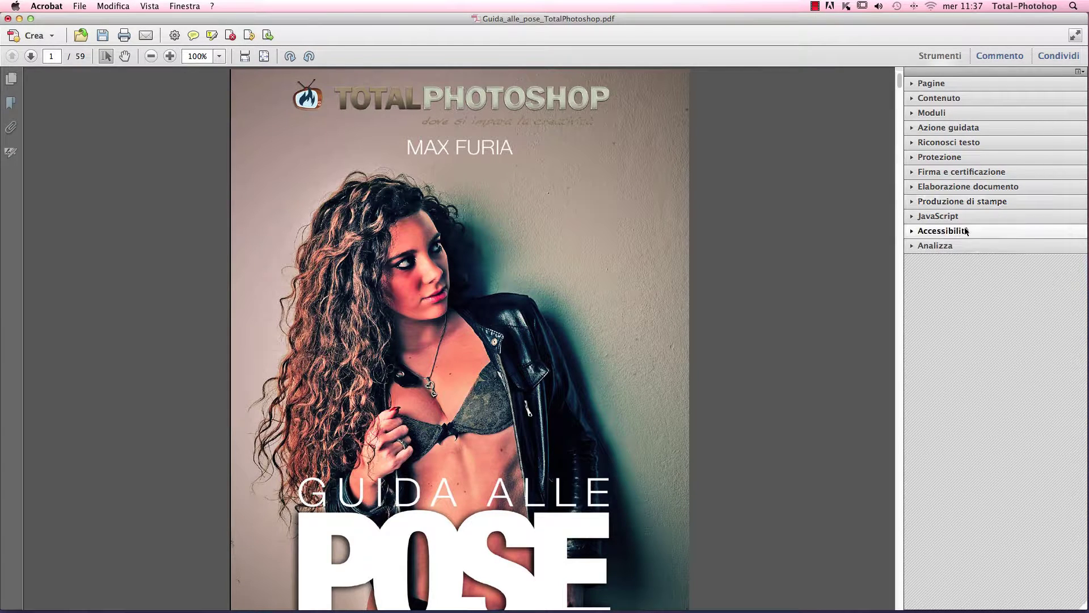
pyautogui.click(1080, 72)
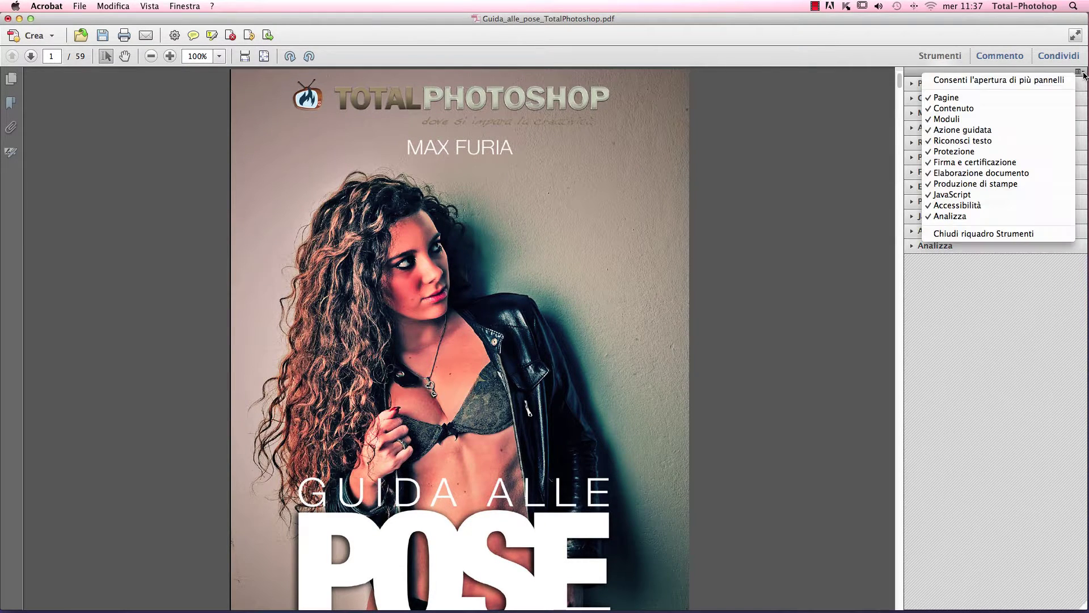
pyautogui.click(930, 176)
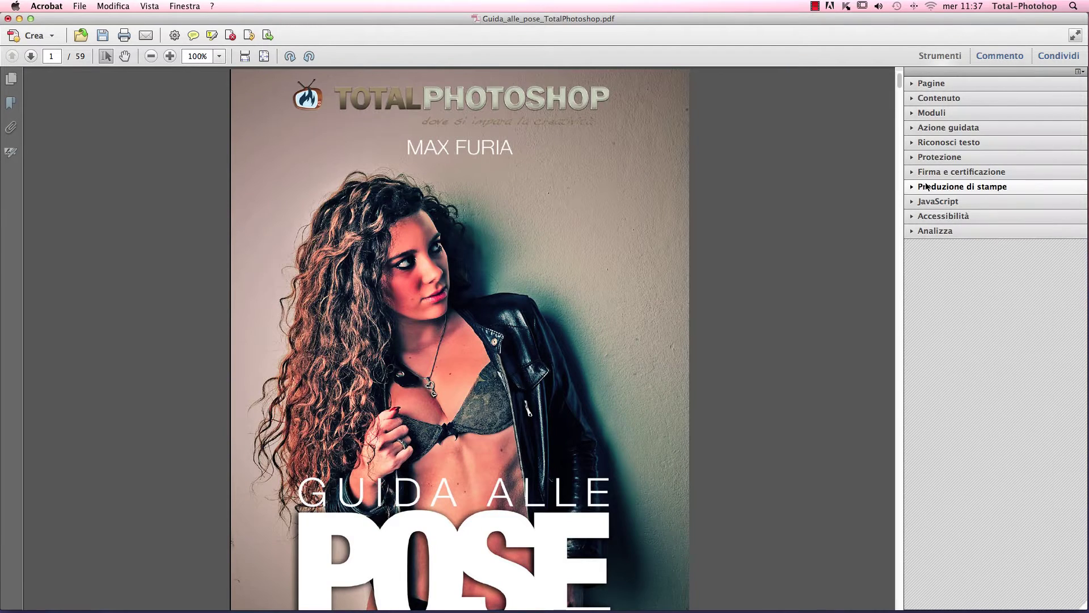
pyautogui.click(1081, 73)
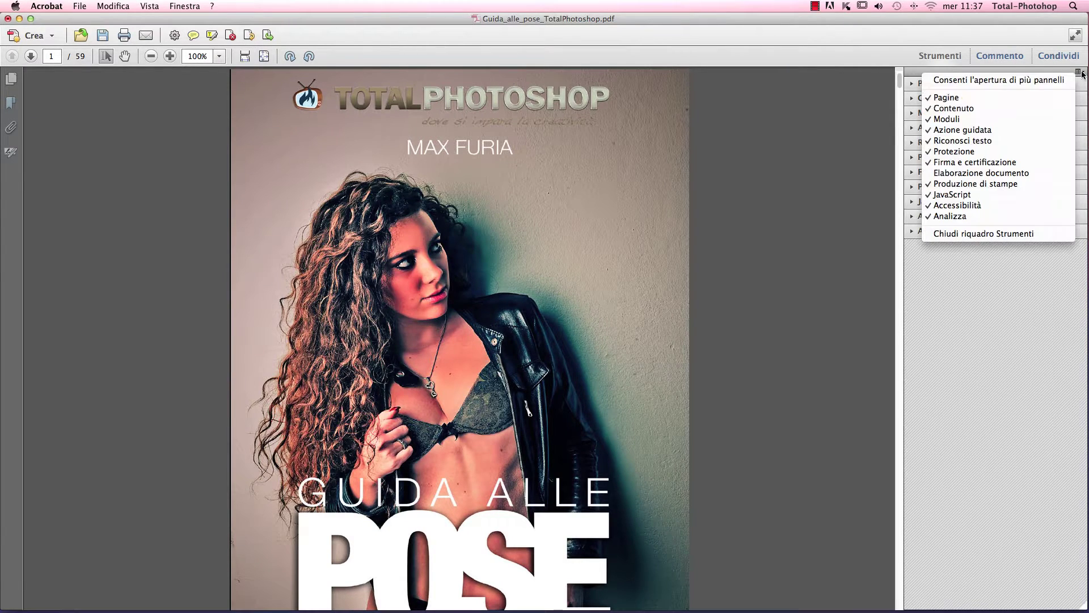
pyautogui.click(929, 184)
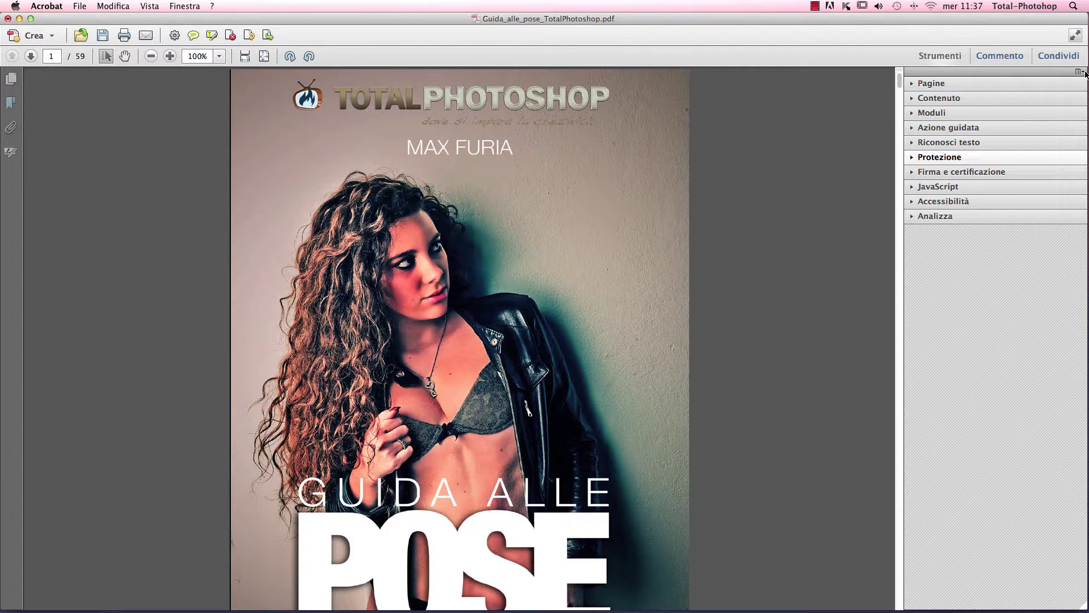
pyautogui.click(1081, 72)
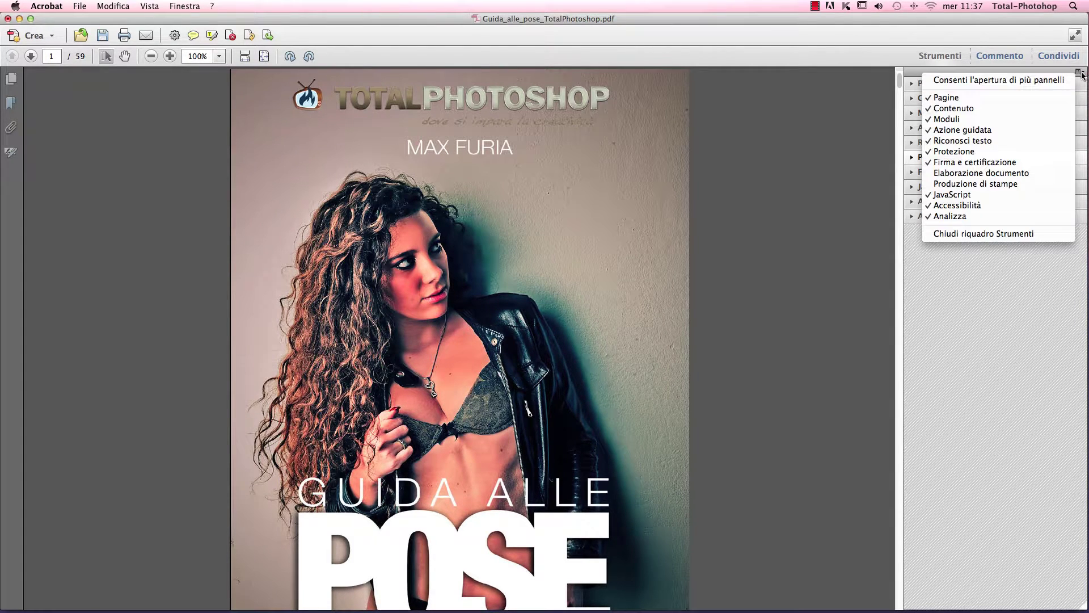
pyautogui.click(946, 196)
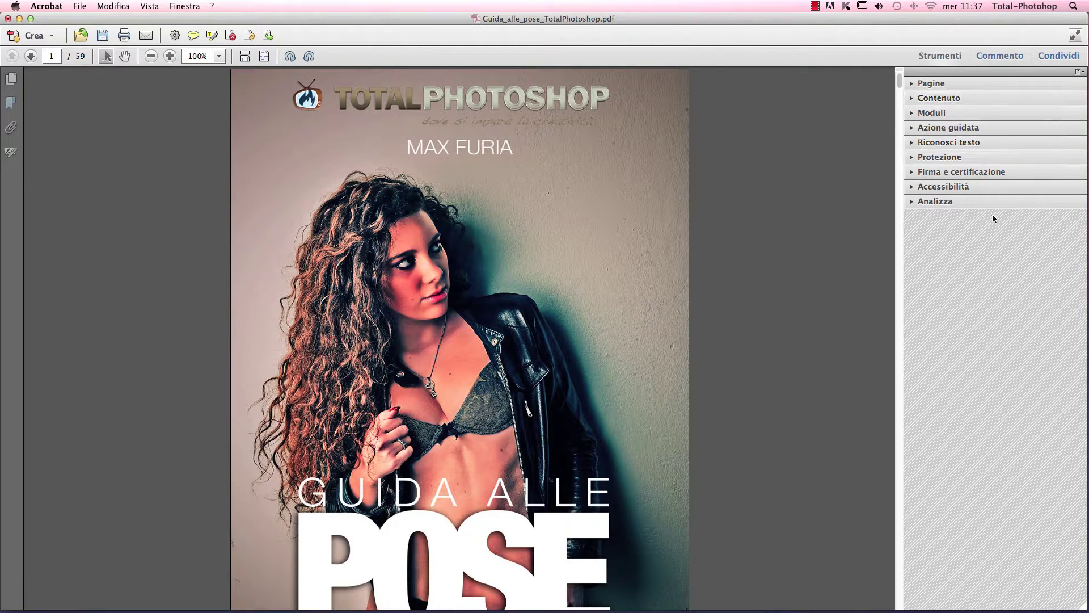
# Show the Commento pane with Annotazioni, Marcature grafiche, Revisione and the empty comments list.
pyautogui.click(1004, 57)
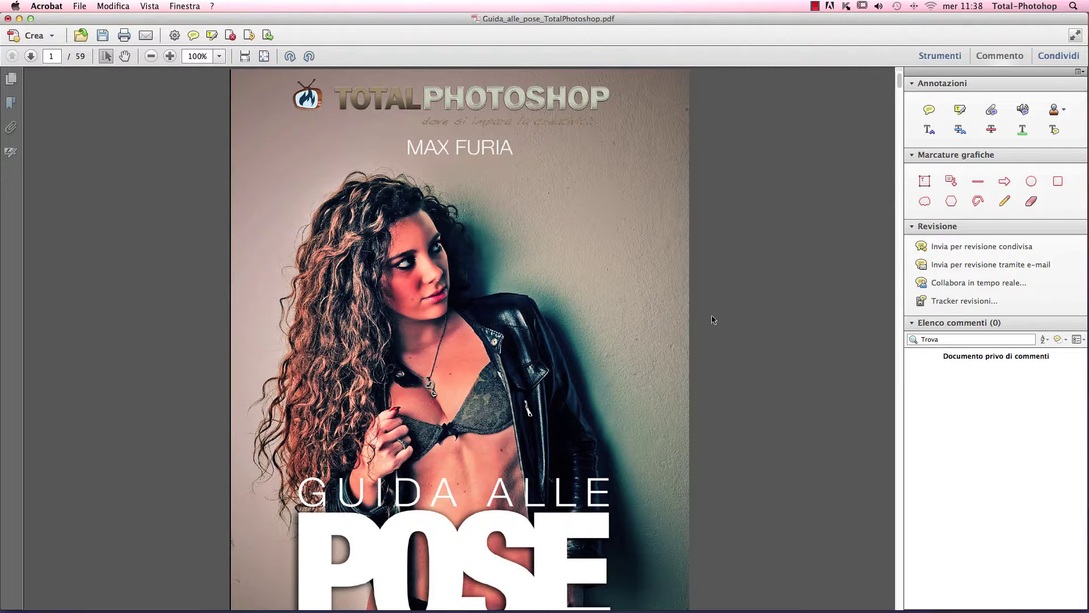
# Add a sticky note reading 'Titolo da ridurre in dimensioni' beside POSE on the cover, then move to page 3.
pyautogui.click(931, 109)
pyautogui.click(570, 456)
pyautogui.write('Tit')
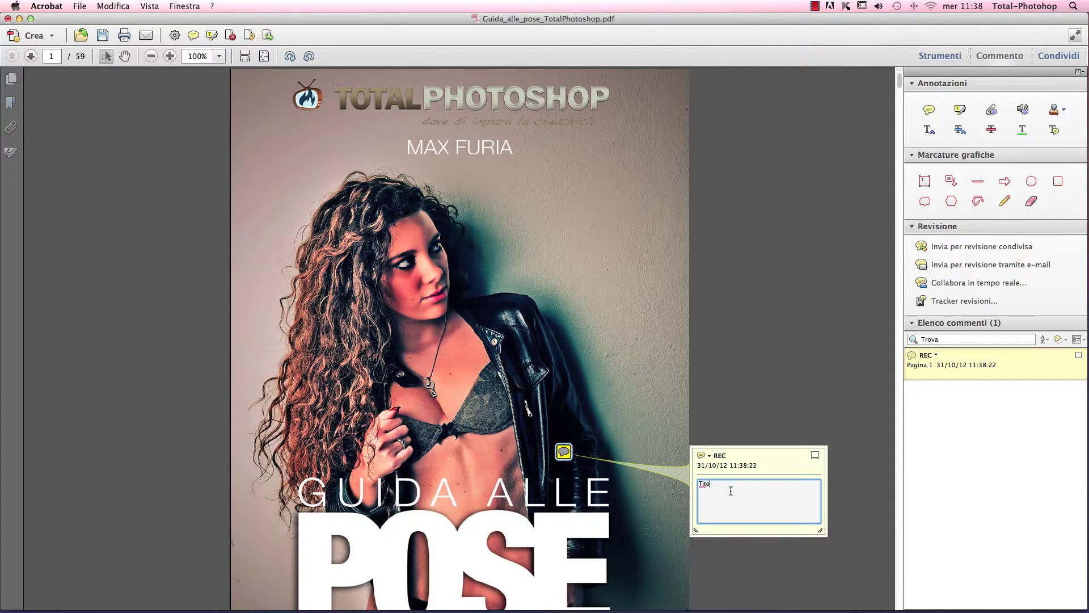
pyautogui.write('olo da ri')
pyautogui.write('durre in dim')
pyautogui.write('ensioni')
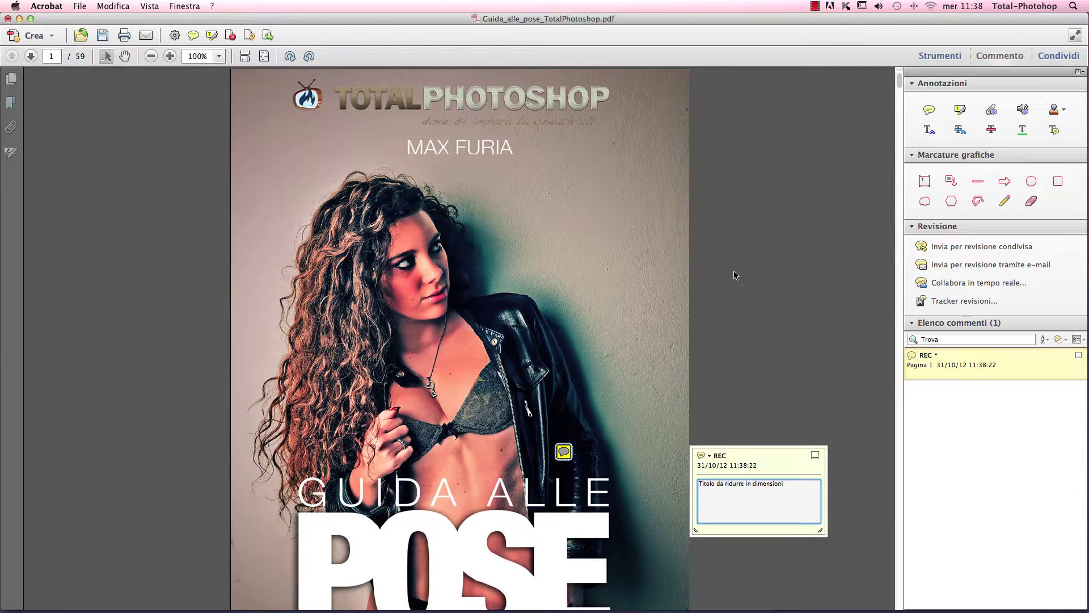
pyautogui.click(595, 392)
pyautogui.scroll(-1, 596, 391)
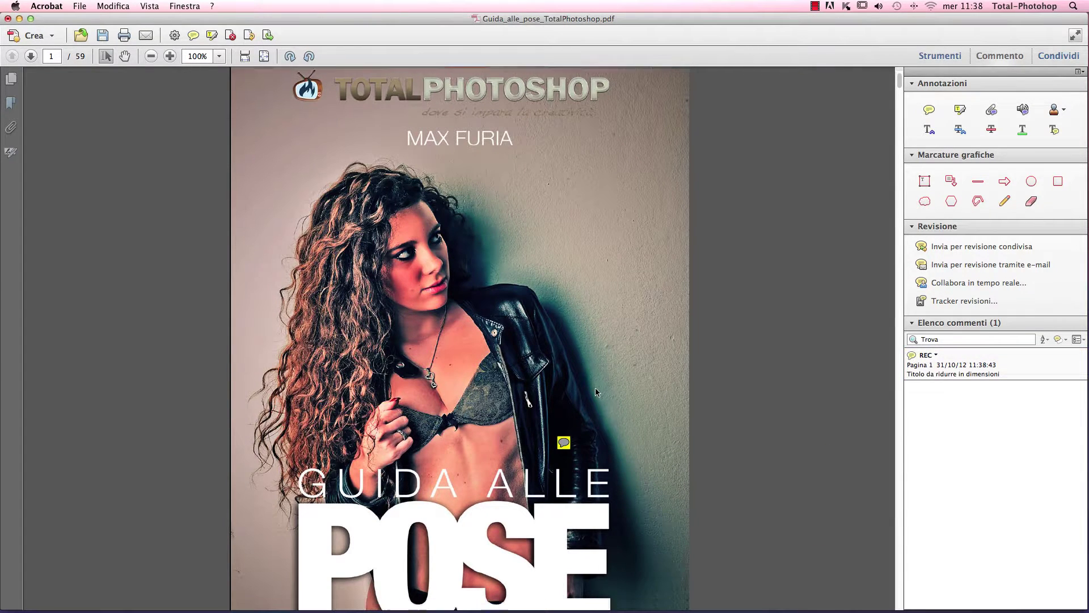
pyautogui.scroll(-10, 594, 387)
pyautogui.scroll(-5, 594, 387)
pyautogui.scroll(-3, 595, 387)
# Highlight page 3's opening sentence, ending 'davanti al vostro obbiettivo', in yellow.
pyautogui.scroll(-5, 595, 387)
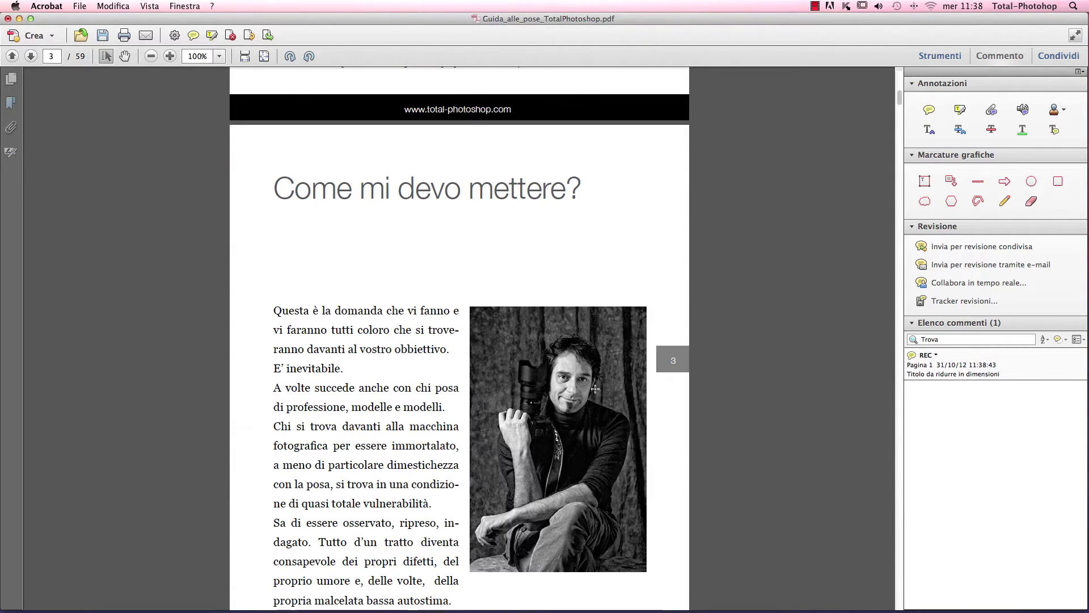
pyautogui.moveTo(273, 311)
pyautogui.mouseDown()
pyautogui.moveTo(423, 368)
pyautogui.moveTo(451, 349)
pyautogui.mouseUp()
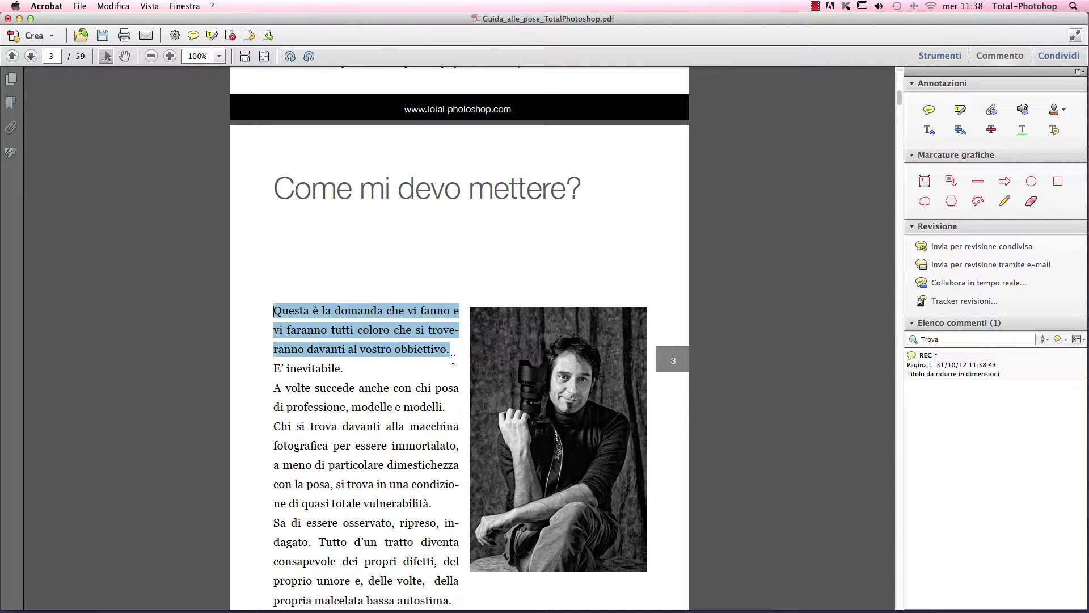
pyautogui.click(960, 109)
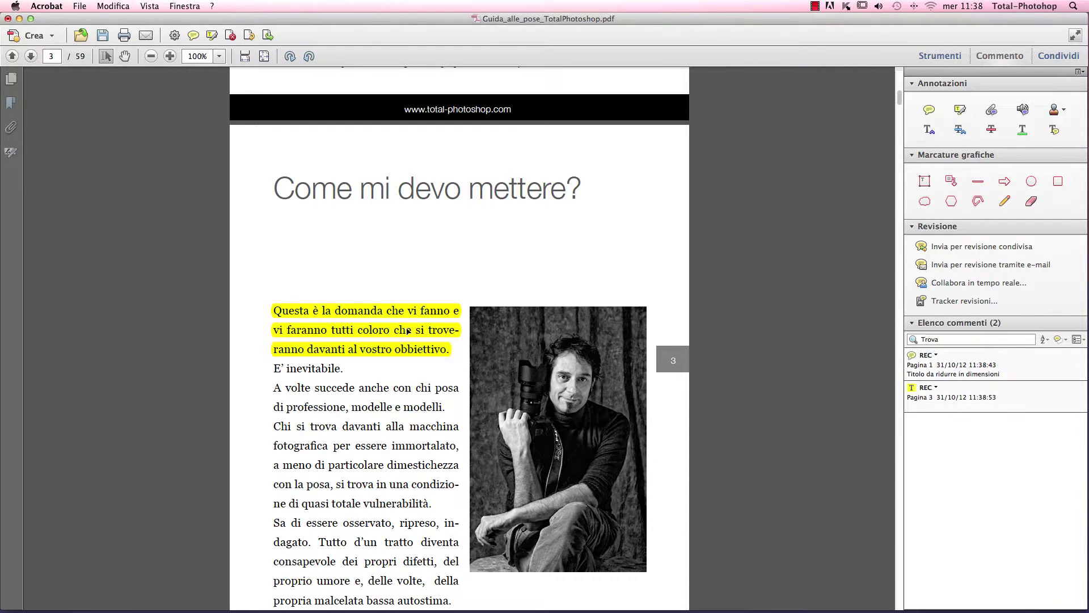
pyautogui.scroll(-5, 351, 337)
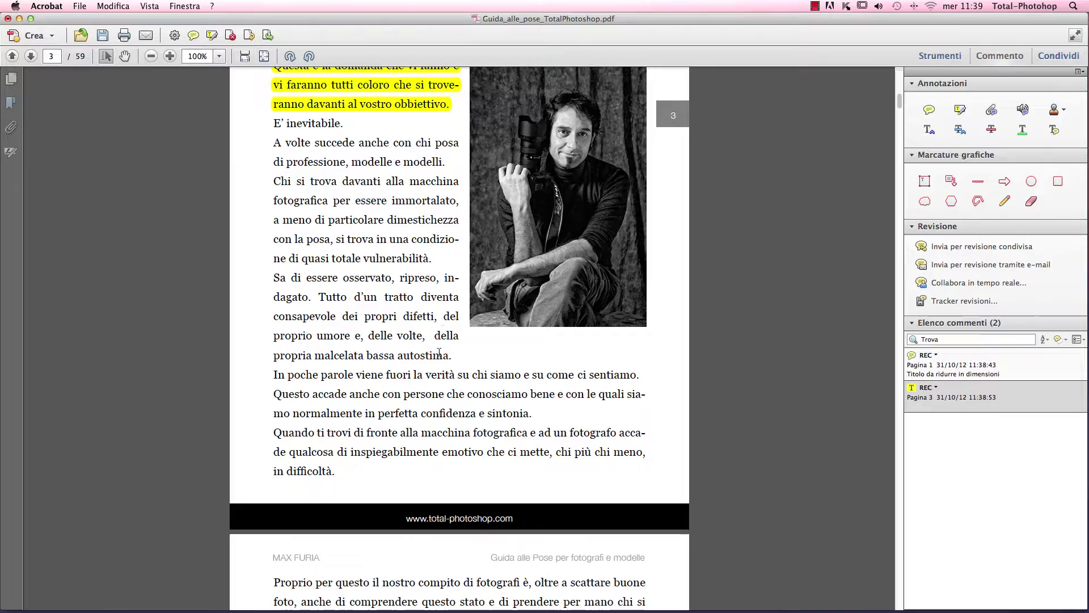
# Scroll down through pages 4–7, then back up to the cover with its sticky note.
pyautogui.scroll(-3, 446, 337)
pyautogui.scroll(-7, 448, 352)
pyautogui.scroll(-8, 448, 355)
pyautogui.scroll(-3, 448, 356)
pyautogui.scroll(-8, 449, 356)
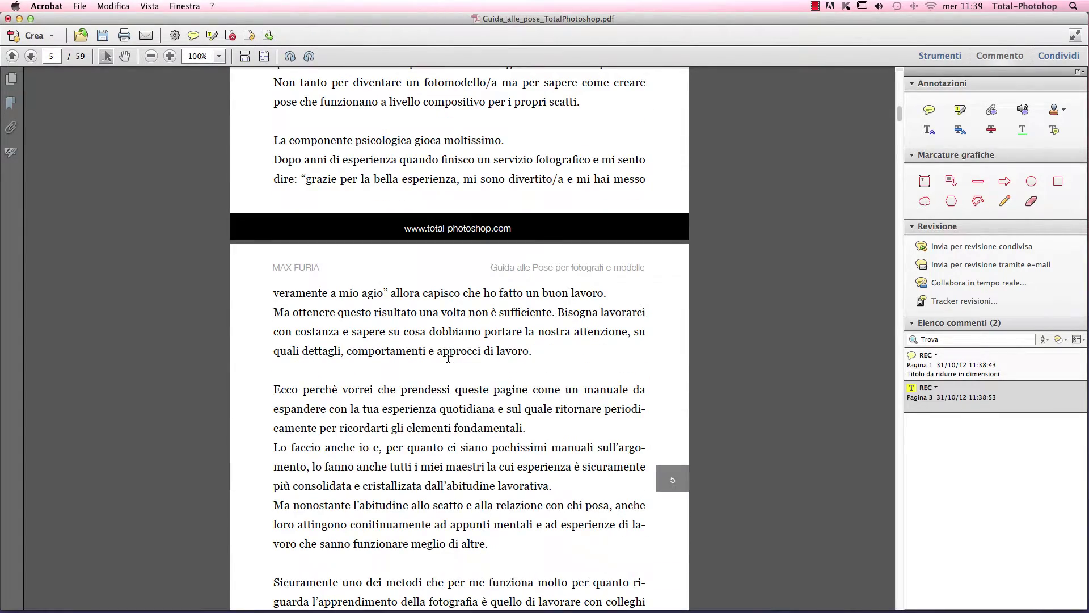
pyautogui.scroll(-1, 448, 358)
pyautogui.scroll(-8, 449, 358)
pyautogui.scroll(-2, 448, 357)
pyautogui.scroll(-2, 449, 358)
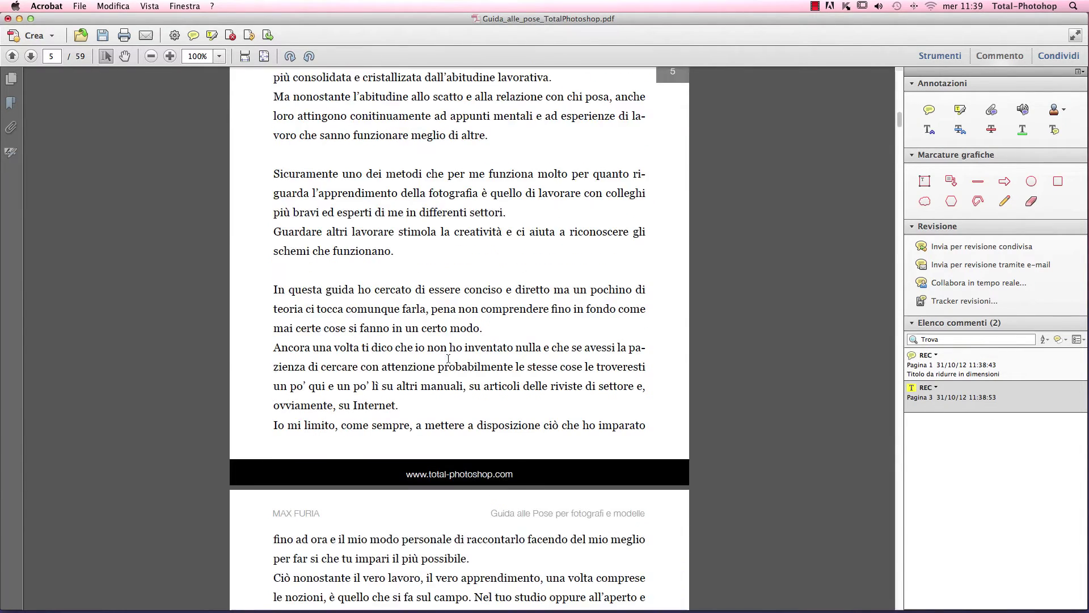
pyautogui.scroll(-10, 448, 360)
pyautogui.scroll(-12, 447, 359)
pyautogui.scroll(-2, 447, 359)
pyautogui.scroll(-7, 448, 360)
pyautogui.scroll(12, 448, 355)
pyautogui.scroll(8, 447, 355)
pyautogui.scroll(6, 447, 356)
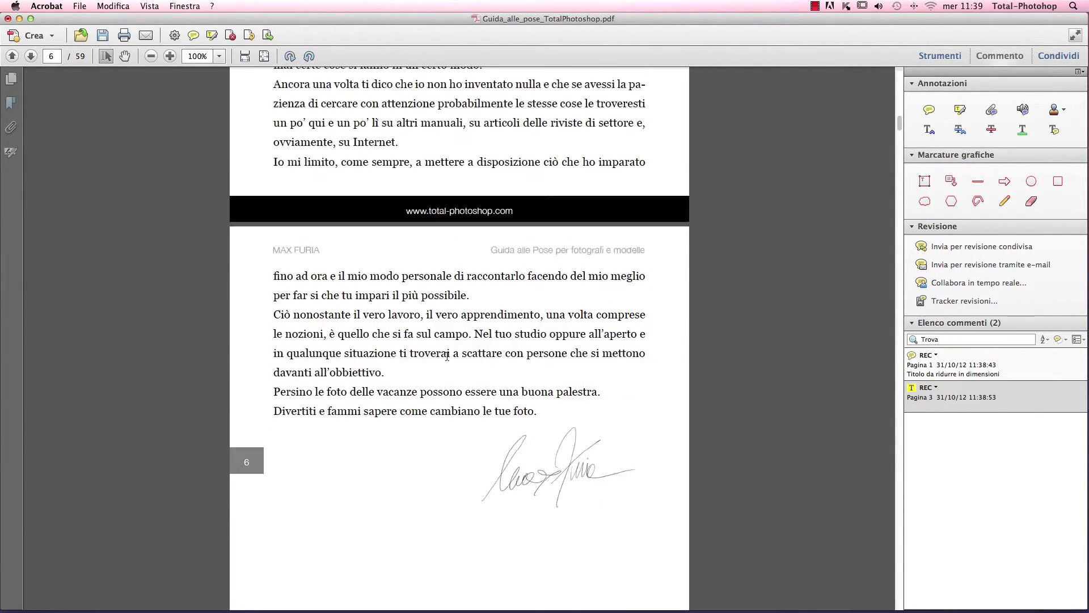
pyautogui.scroll(9, 447, 355)
pyautogui.scroll(8, 447, 355)
pyautogui.scroll(5, 447, 359)
pyautogui.scroll(2, 447, 359)
pyautogui.scroll(2, 447, 357)
pyautogui.scroll(5, 448, 356)
pyautogui.scroll(3, 447, 356)
pyautogui.scroll(10, 447, 356)
pyautogui.scroll(10, 447, 358)
pyautogui.scroll(6, 447, 360)
pyautogui.scroll(10, 447, 360)
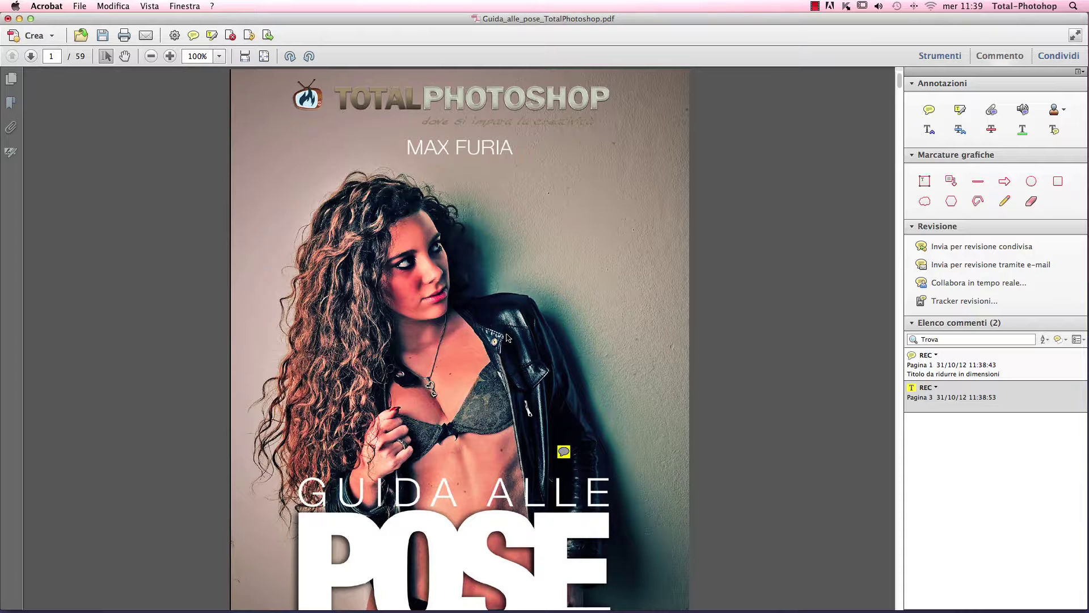
pyautogui.click(926, 338)
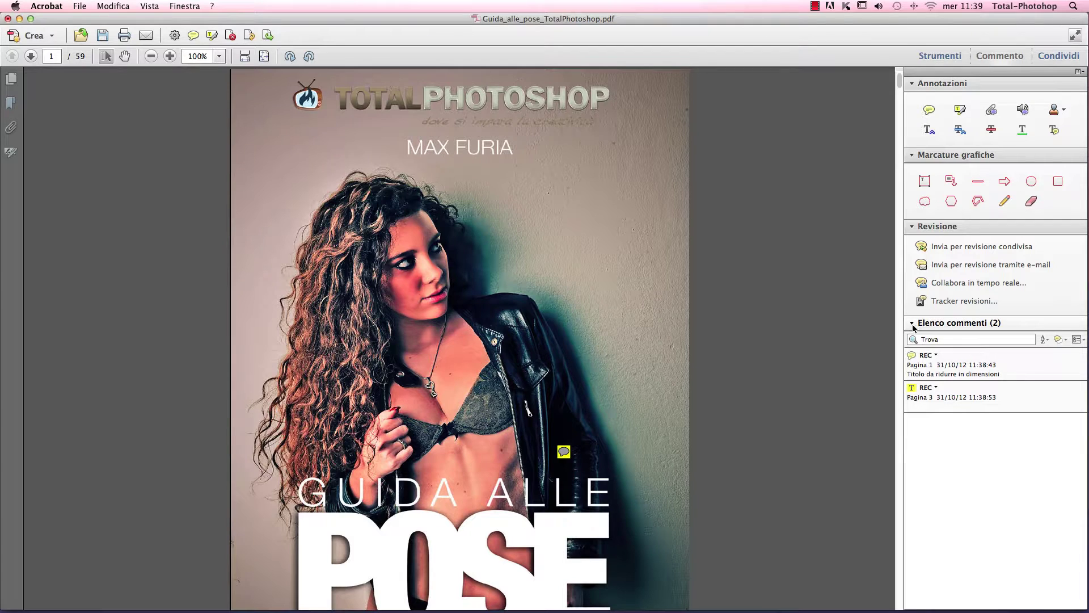
pyautogui.click(912, 323)
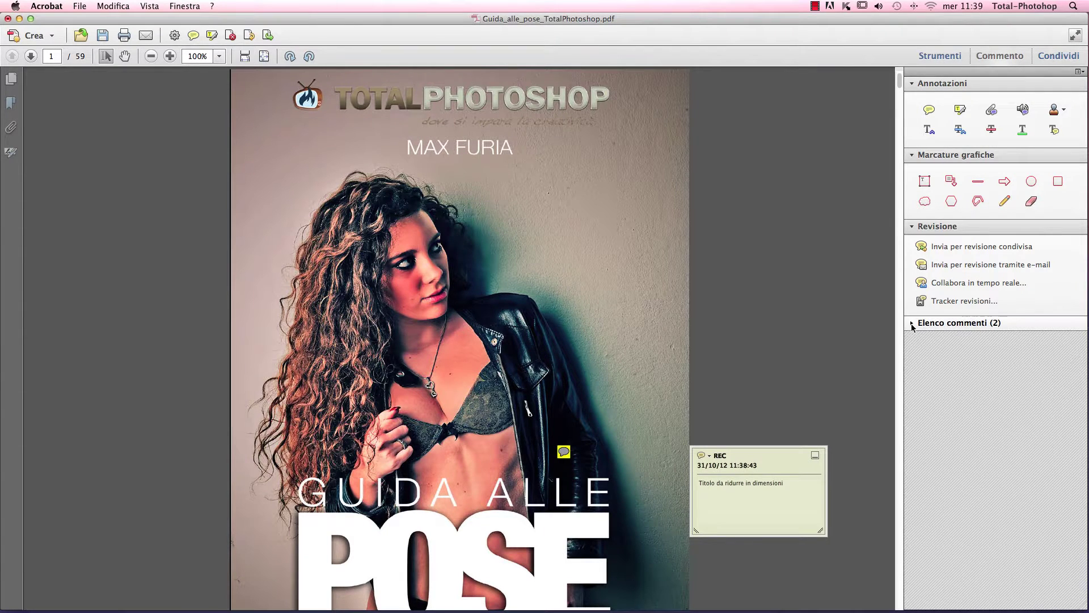
pyautogui.click(911, 323)
pyautogui.click(919, 360)
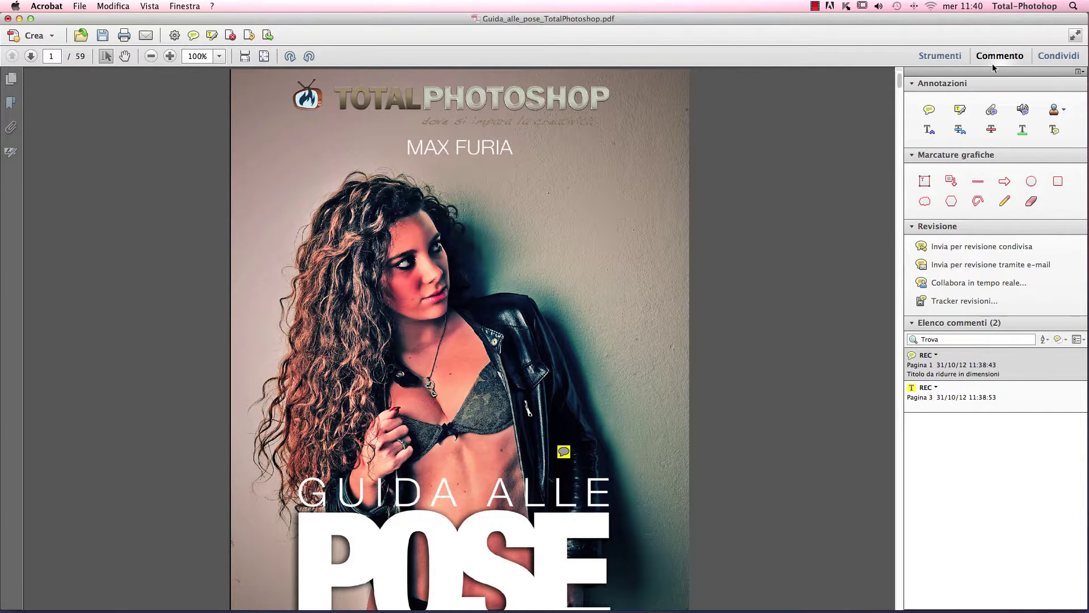
# Show the Condividi pane's Invia file options for sharing Guida_alle_pose_TotalPhotoshop.pdf.
pyautogui.click(1058, 56)
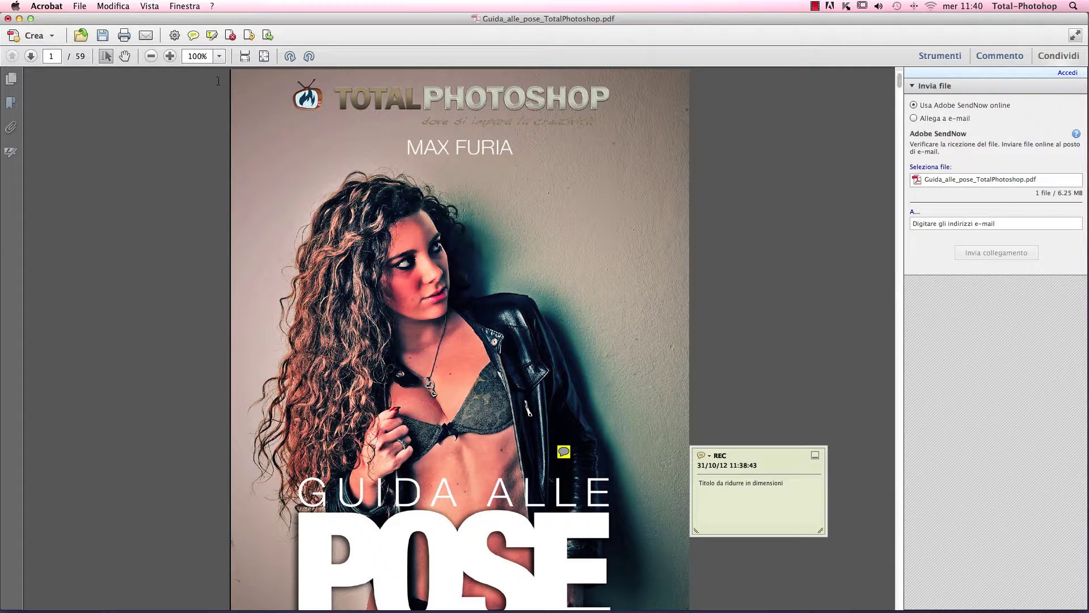
# Show the Miniature di pagina thumbnails, widening them to three columns, then back to one.
pyautogui.click(12, 80)
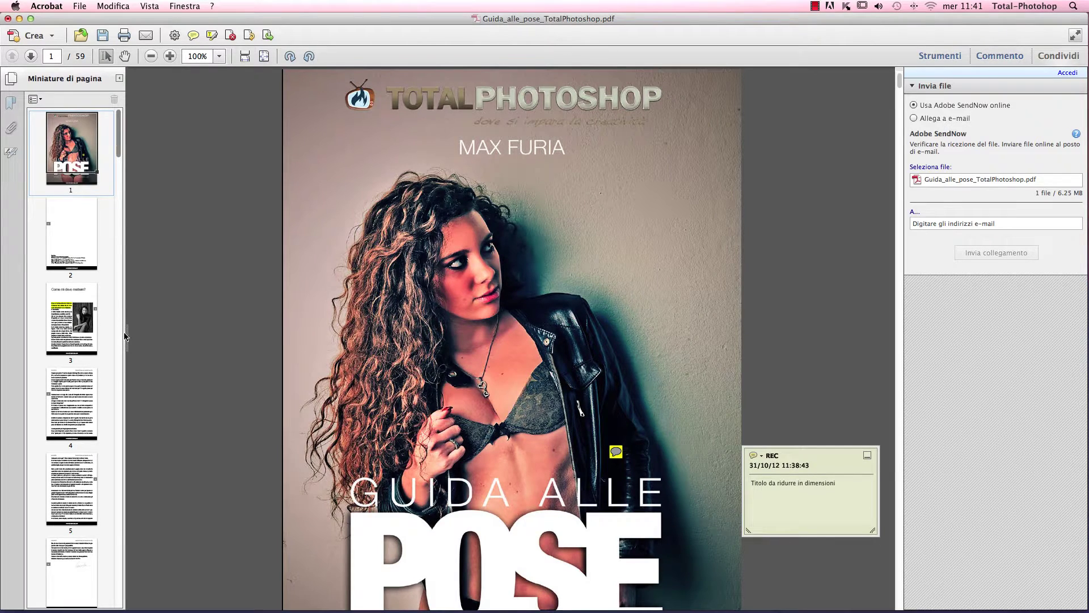
pyautogui.moveTo(136, 339)
pyautogui.mouseDown()
pyautogui.moveTo(357, 360)
pyautogui.moveTo(345, 356)
pyautogui.mouseUp()
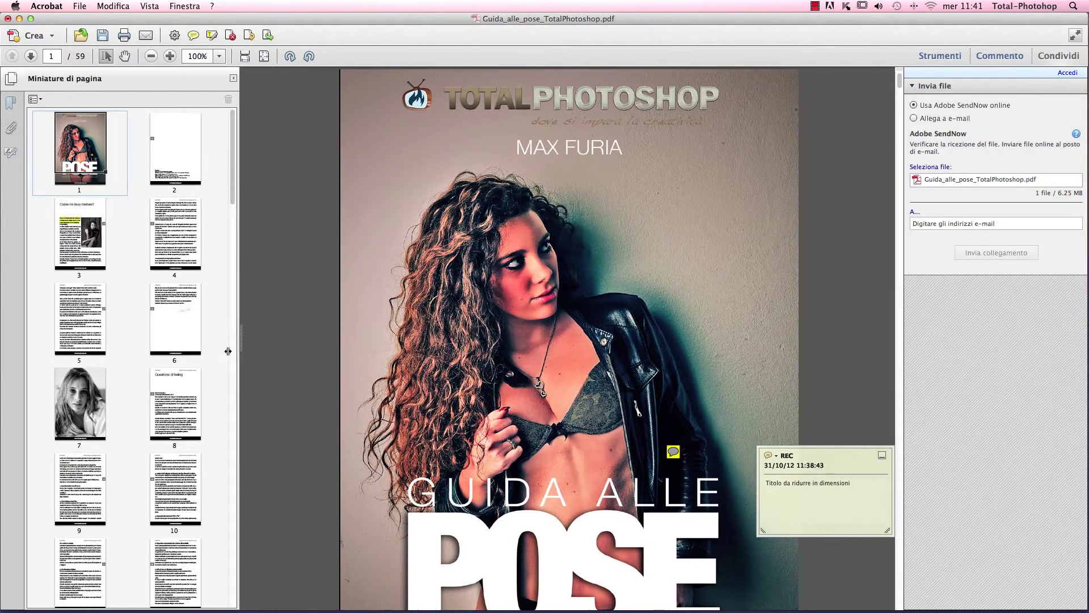
pyautogui.moveTo(345, 356)
pyautogui.mouseDown()
pyautogui.moveTo(179, 349)
pyautogui.moveTo(301, 364)
pyautogui.mouseUp()
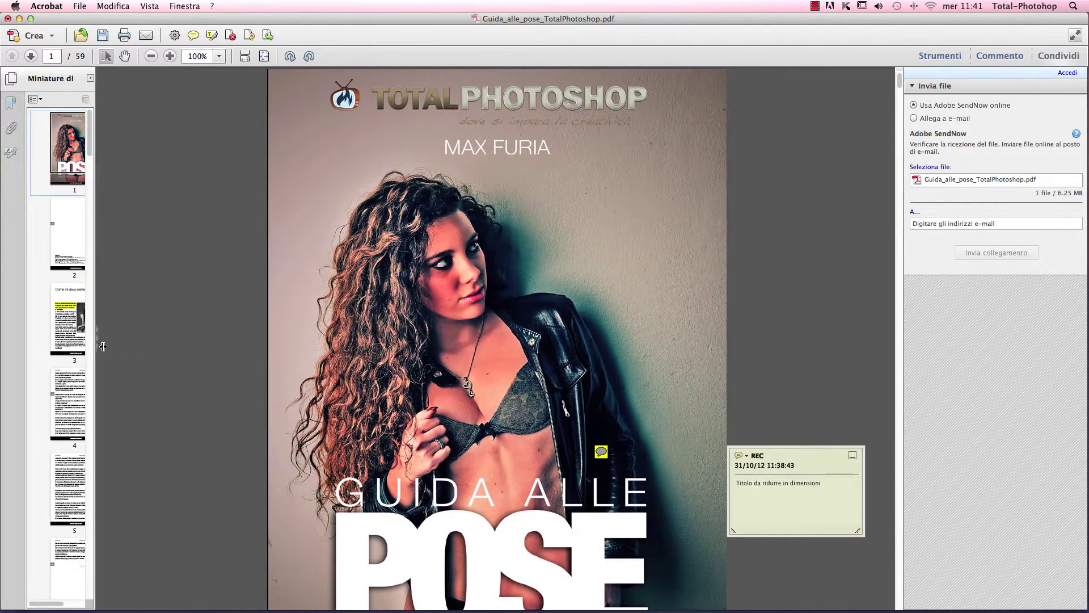
pyautogui.moveTo(301, 364)
pyautogui.mouseDown()
pyautogui.moveTo(73, 341)
pyautogui.moveTo(267, 355)
pyautogui.moveTo(186, 356)
pyautogui.mouseUp()
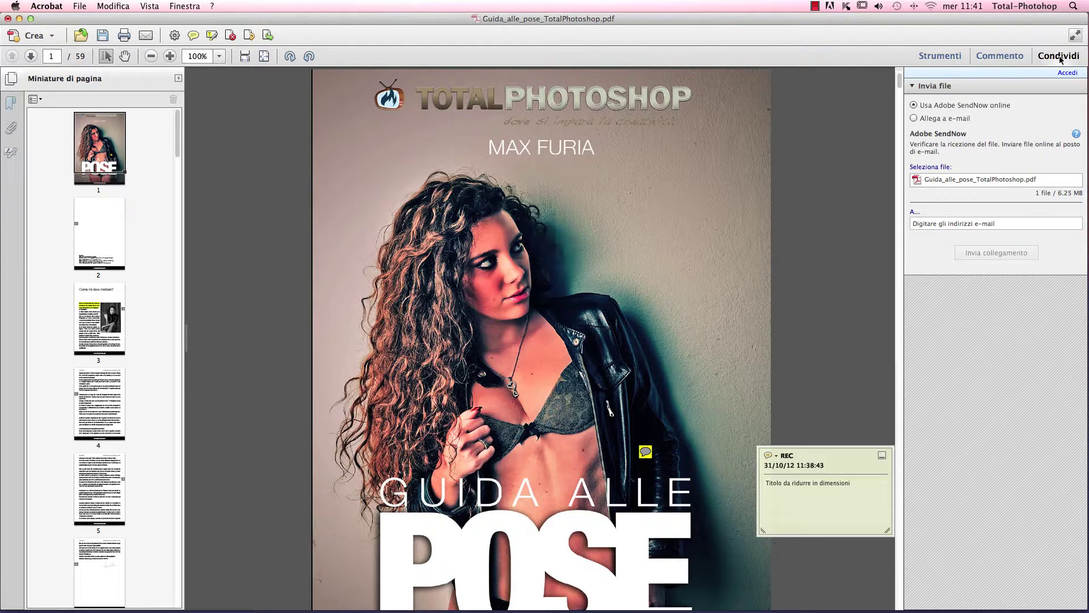
# Switch the right pane to the Strumenti categories, then browse pages 4, 3 and 2 back to the cover.
pyautogui.click(941, 57)
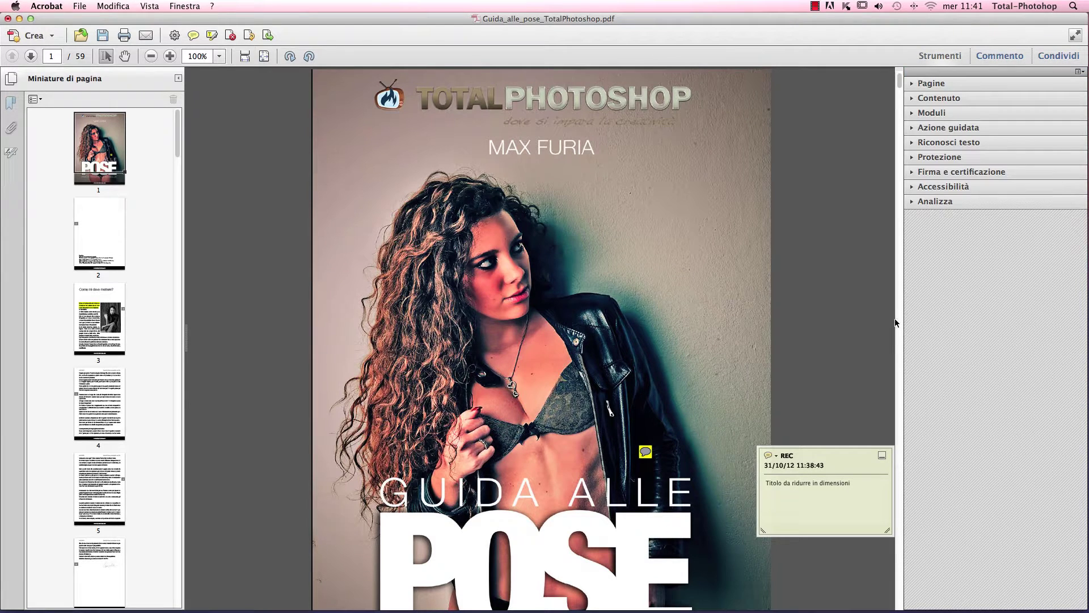
pyautogui.scroll(-10, 897, 318)
pyautogui.scroll(-15, 897, 318)
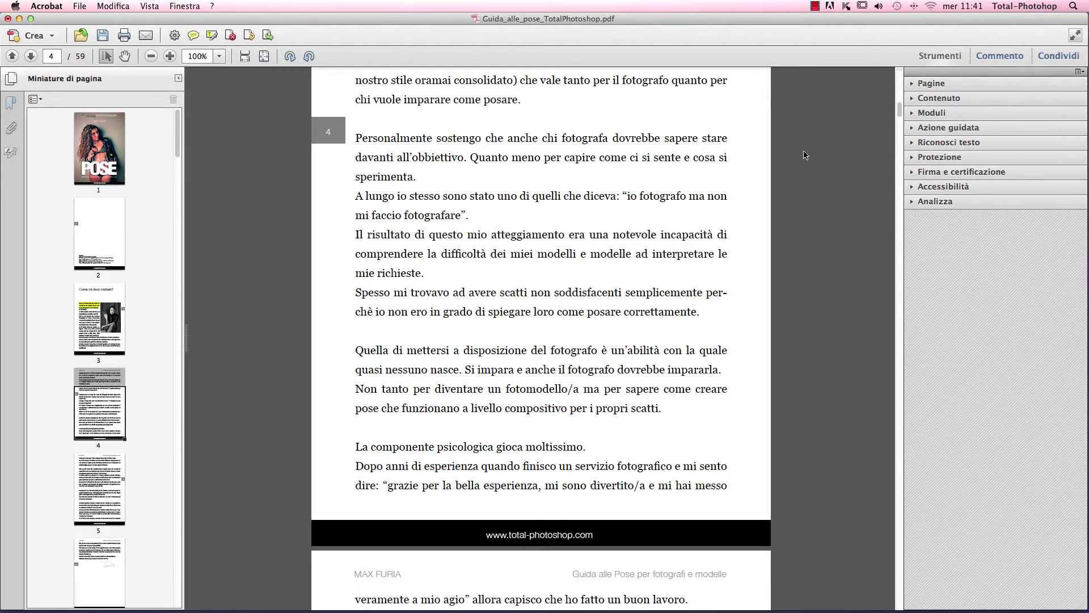
pyautogui.scroll(5, 819, 189)
pyautogui.scroll(2, 819, 189)
pyautogui.scroll(6, 818, 188)
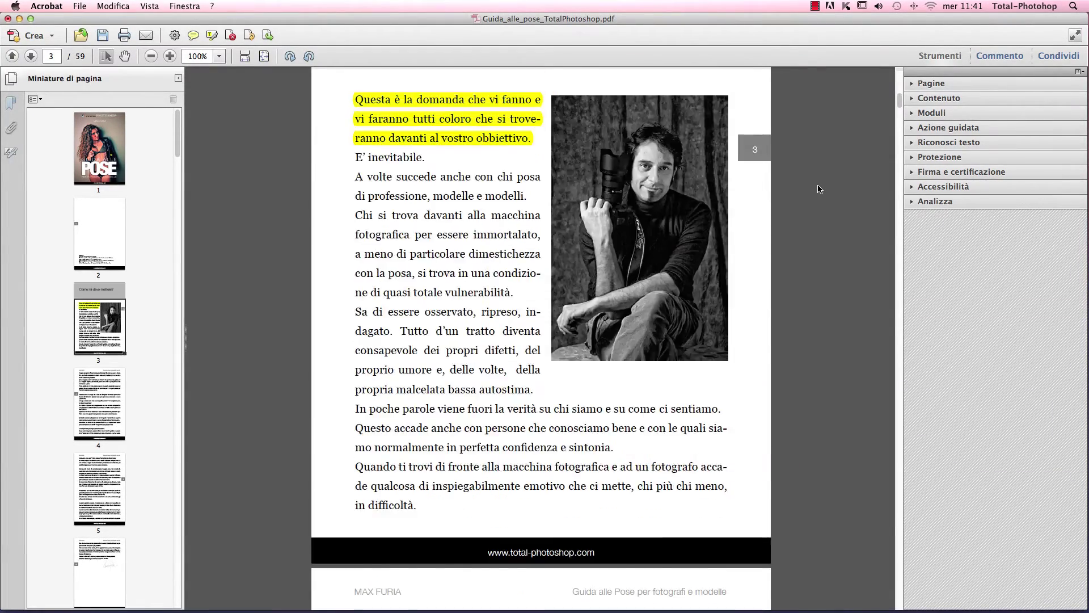
pyautogui.scroll(10, 819, 189)
pyautogui.scroll(5, 818, 189)
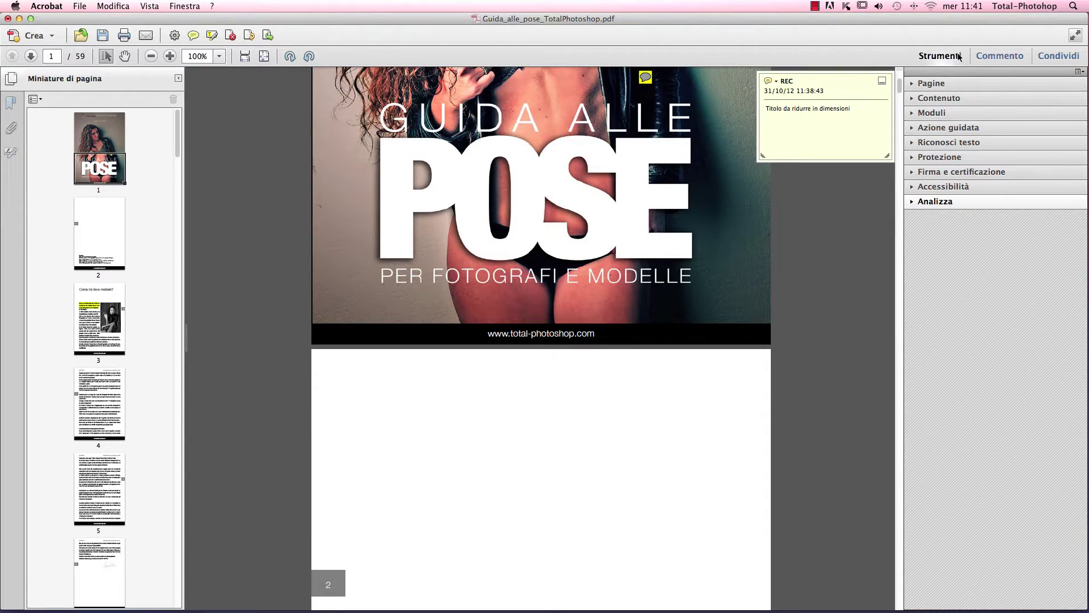
pyautogui.scroll(4, 715, 256)
pyautogui.scroll(4, 712, 250)
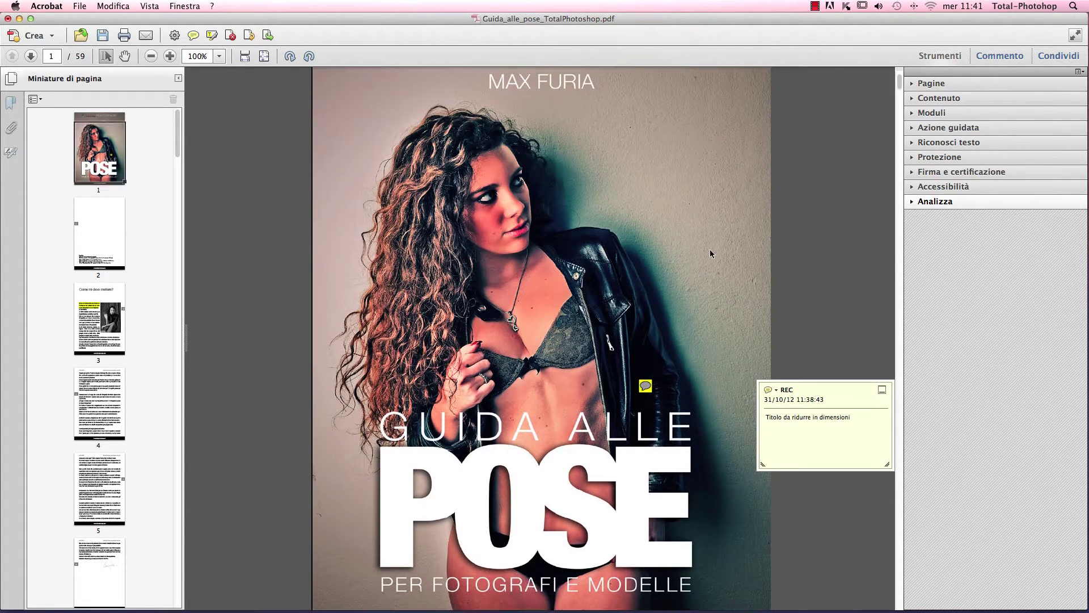
pyautogui.scroll(3, 713, 250)
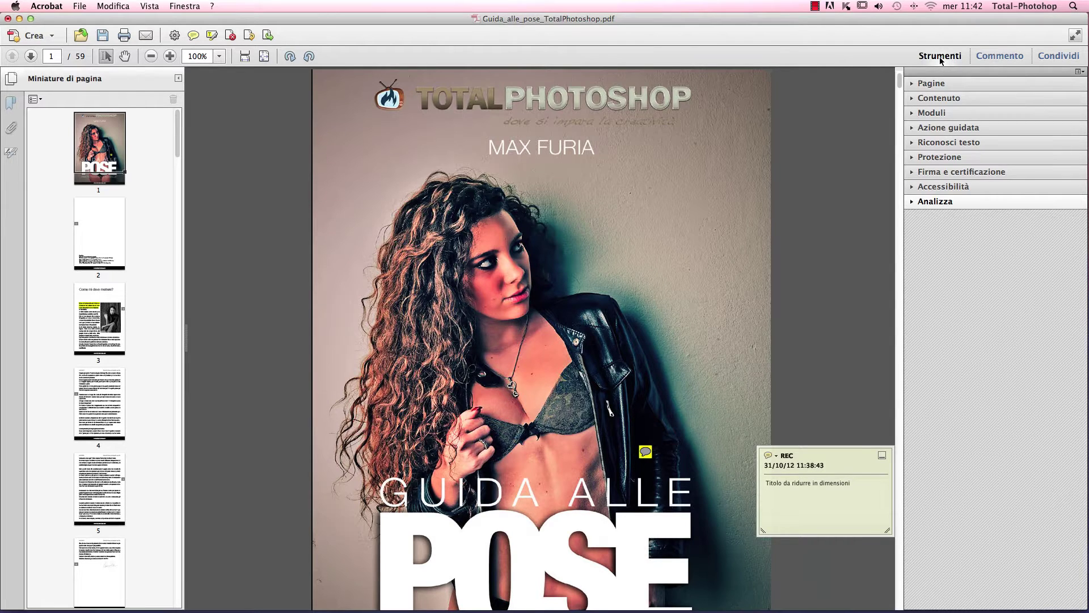
pyautogui.click(940, 56)
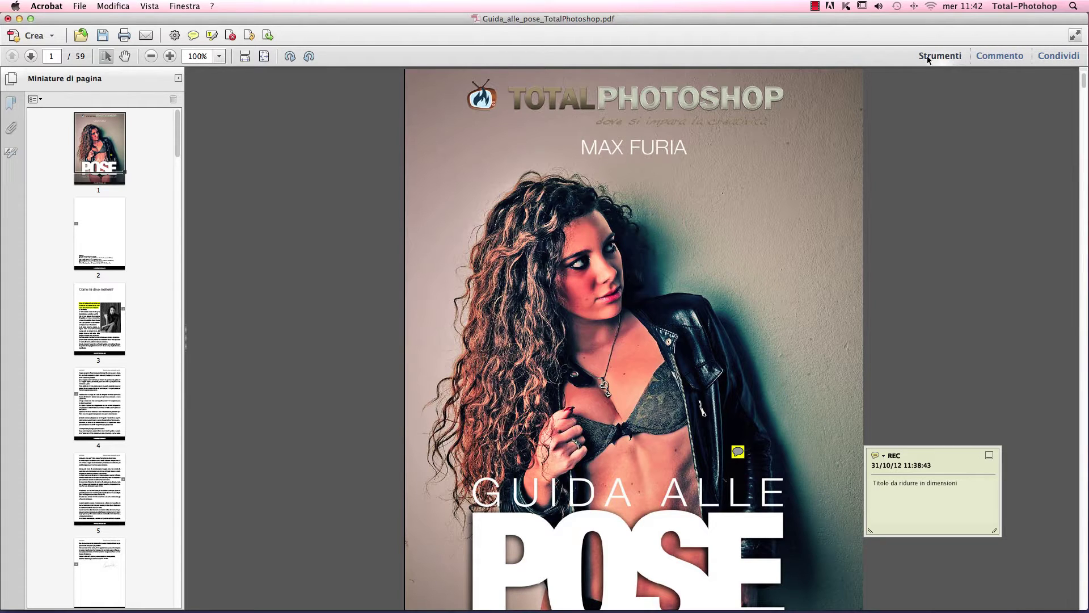
pyautogui.click(994, 57)
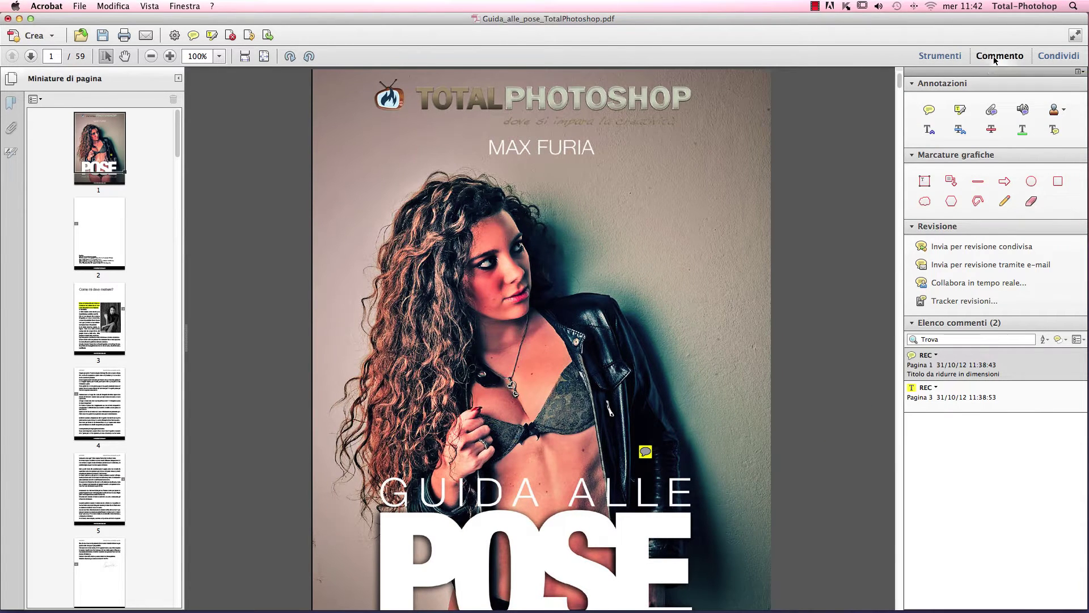
pyautogui.click(995, 56)
pyautogui.click(995, 59)
pyautogui.click(994, 59)
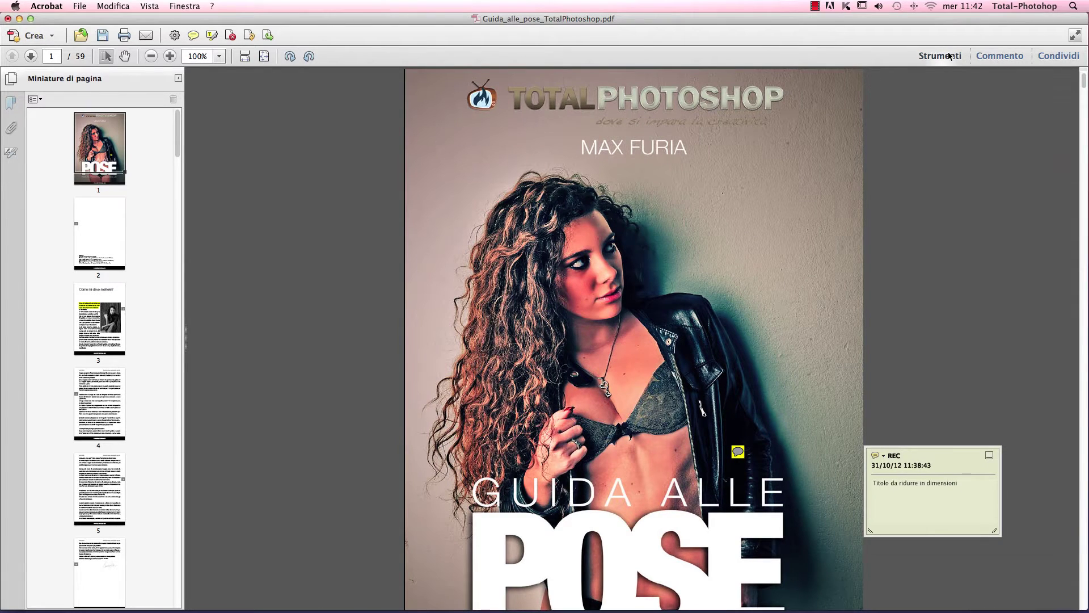
pyautogui.click(950, 56)
pyautogui.click(1050, 56)
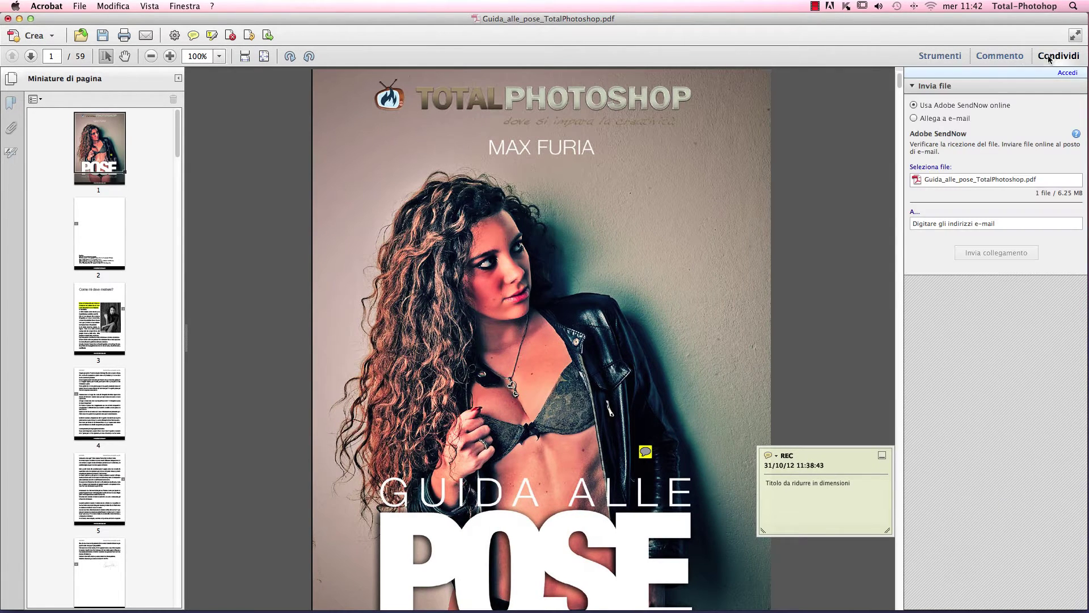
pyautogui.click(932, 58)
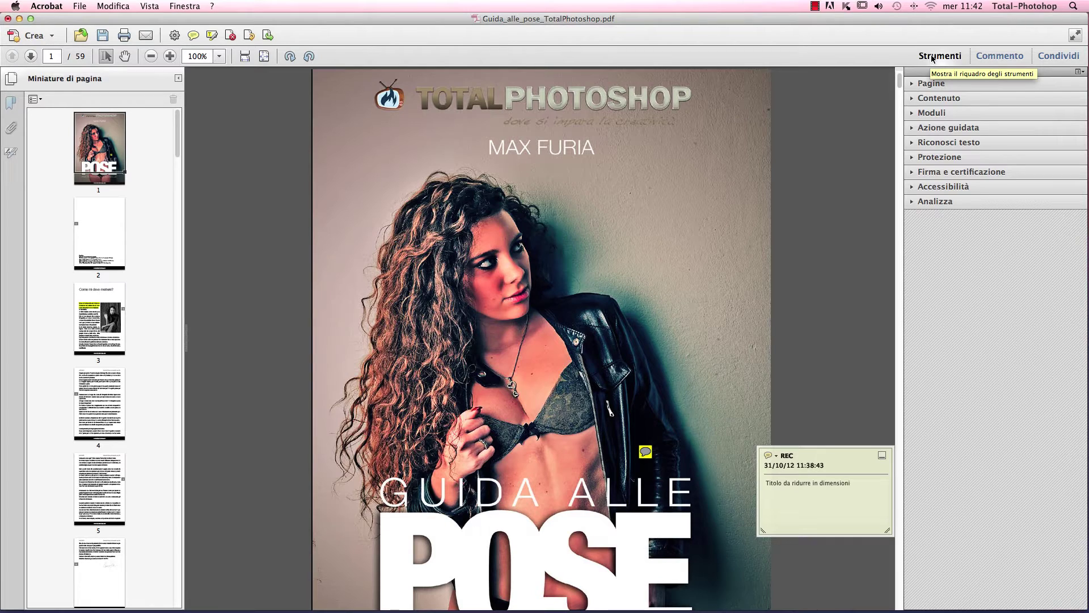